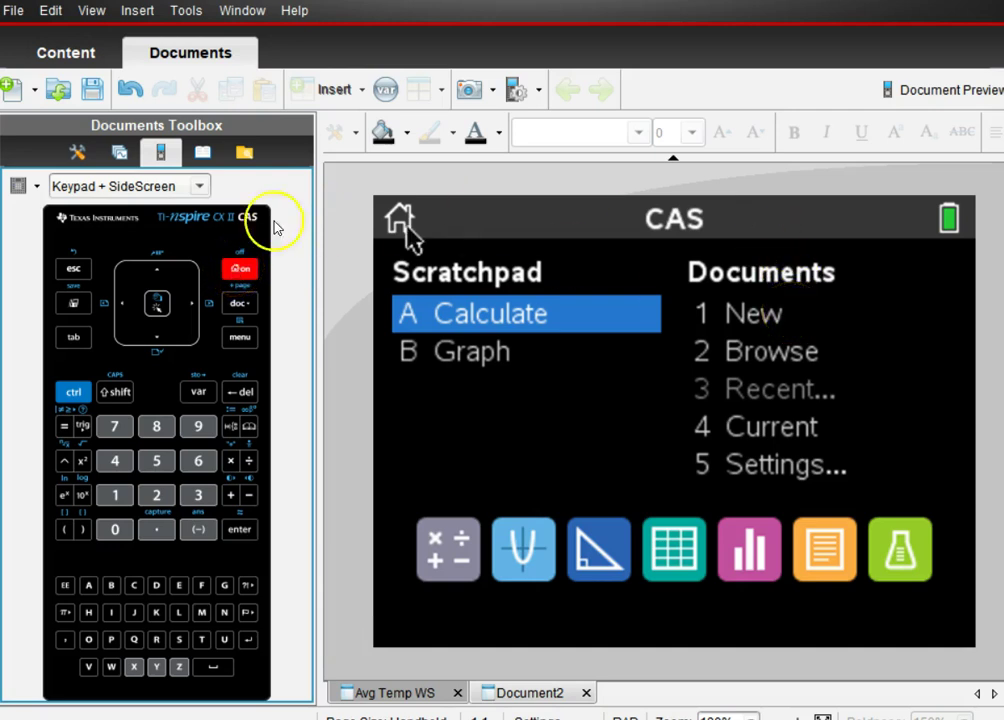
Step: Create a new document, Document3, with a blank Lists & Spreadsheet page 1.1
left_click(187, 300)
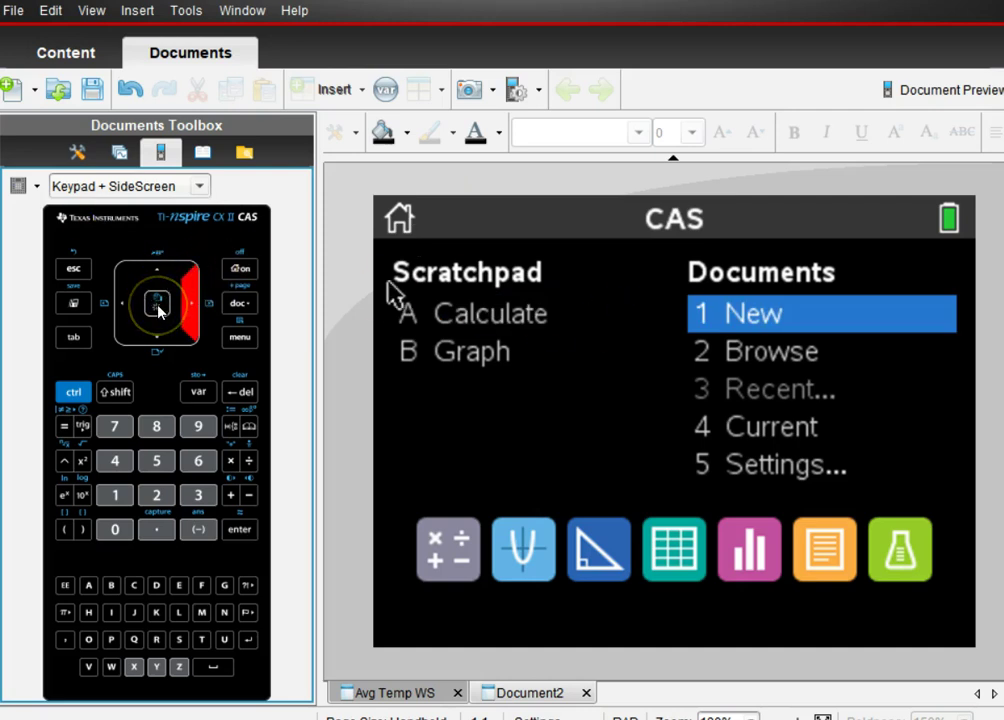
left_click(241, 529)
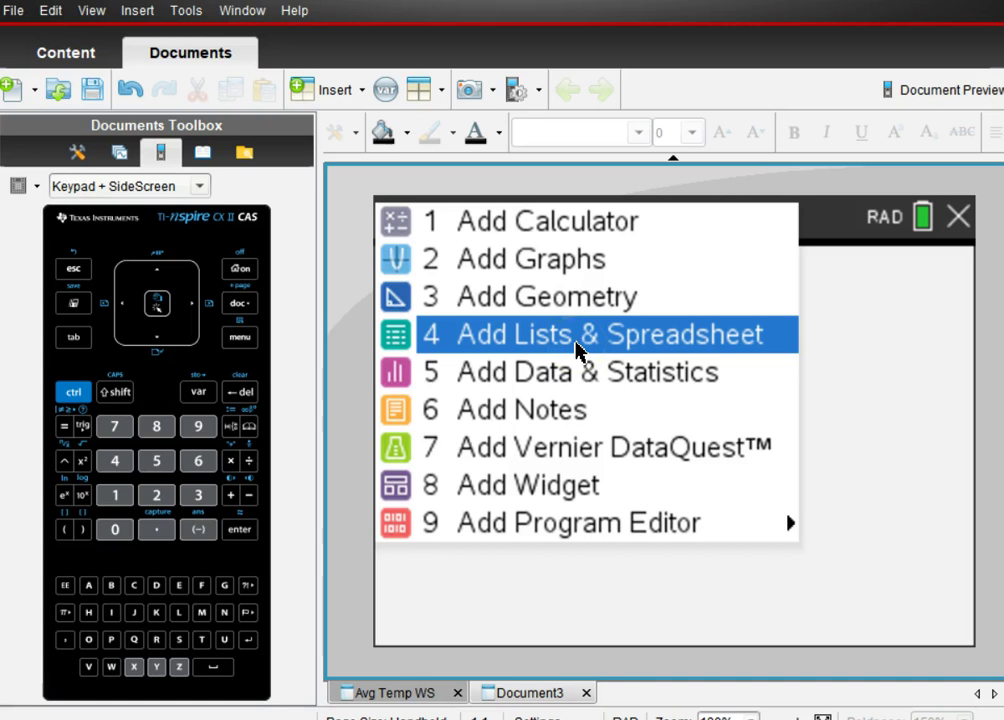
left_click(845, 350)
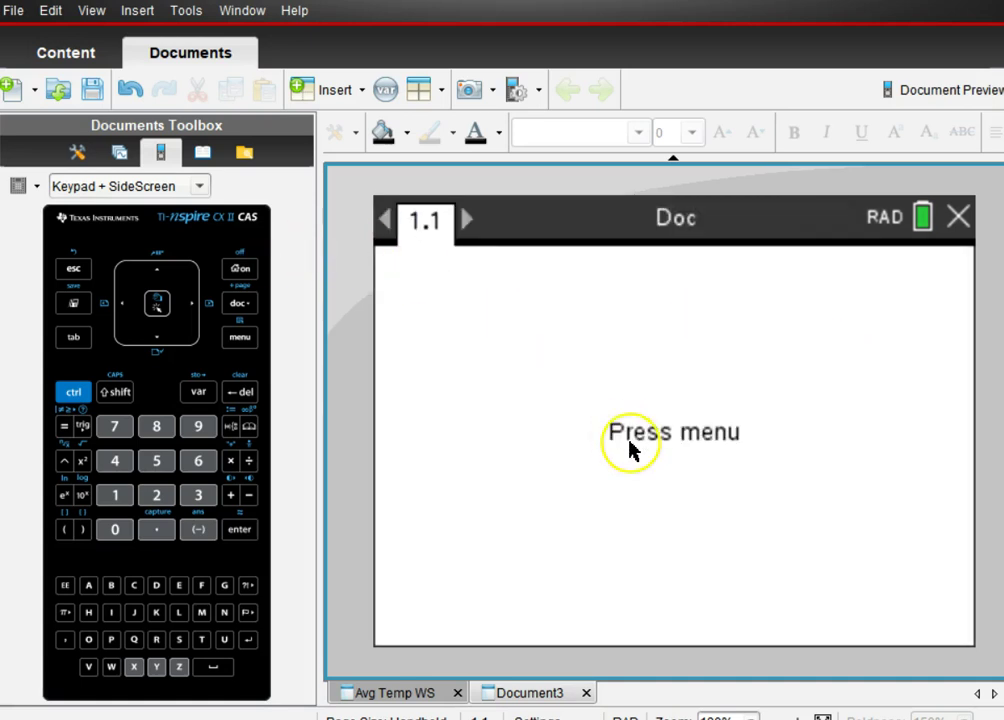
left_click(240, 337)
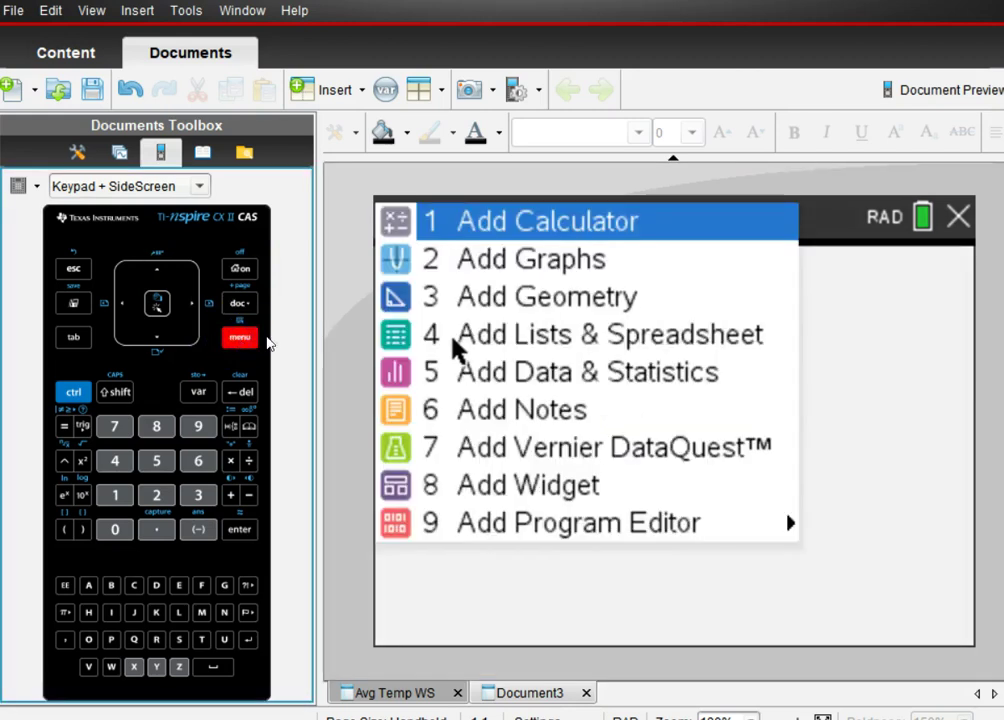
left_click(755, 338)
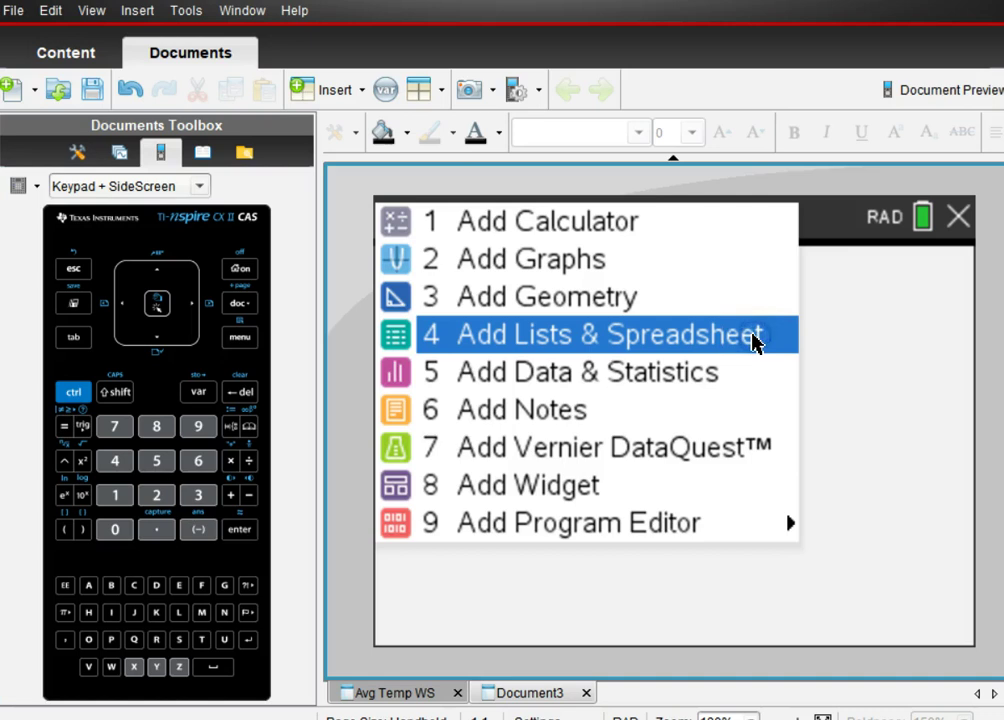
left_click(648, 334)
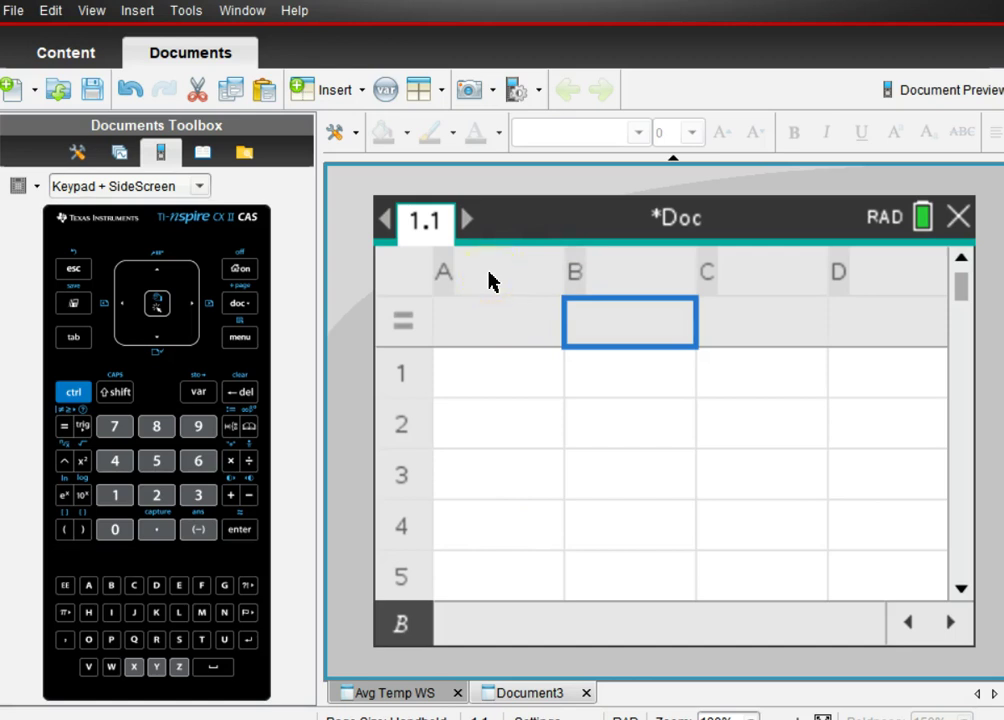
Step: Name spreadsheet column A 'months', fixing the mistyped first letters
left_click(407, 692)
left_click(515, 278)
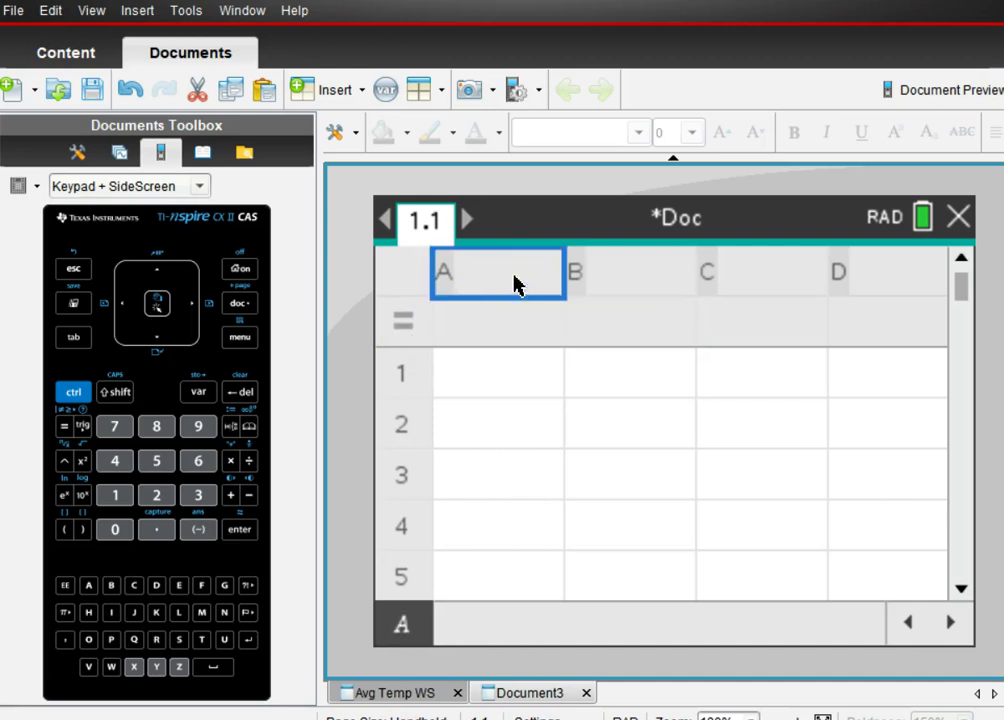
type("MO")
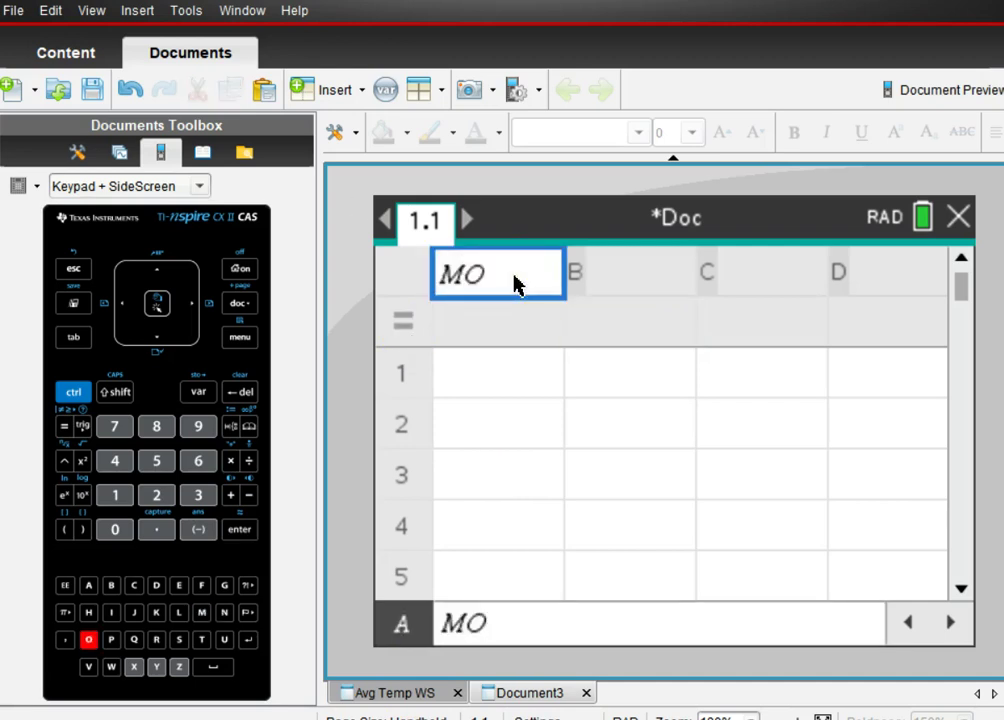
key("BackSpace")
key("BackSpace")
key("shift")
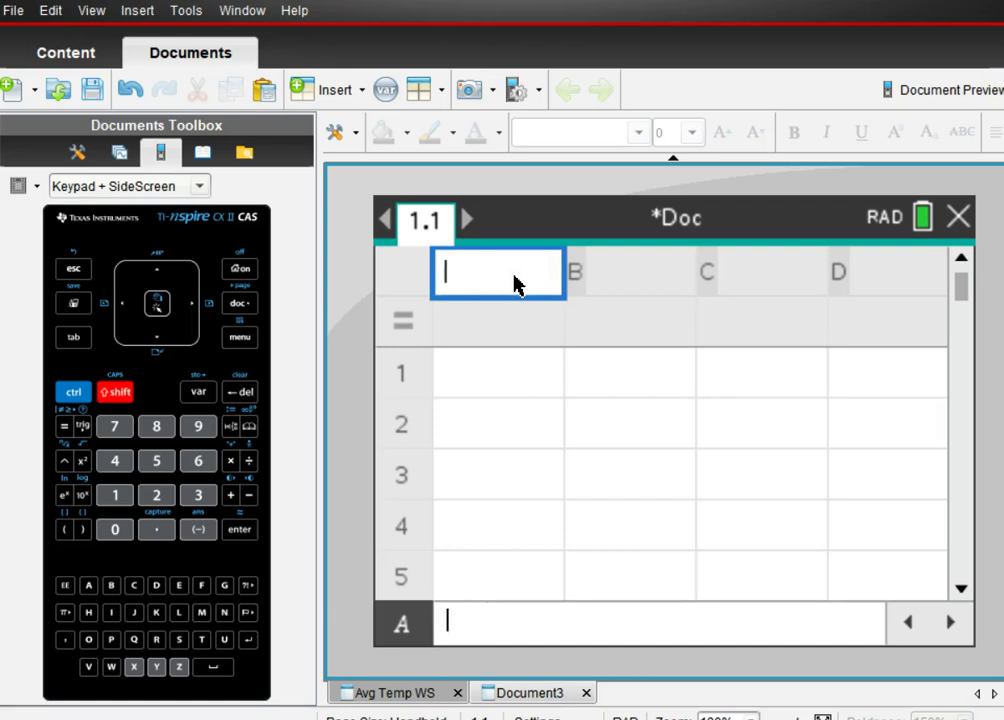
left_click(203, 612)
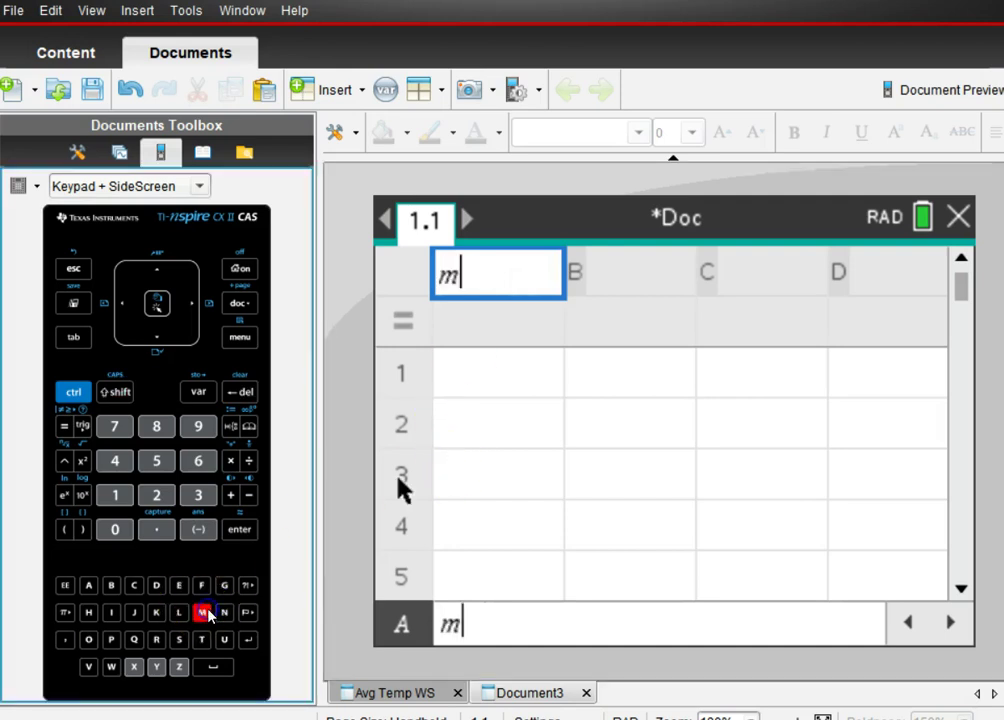
left_click(88, 639)
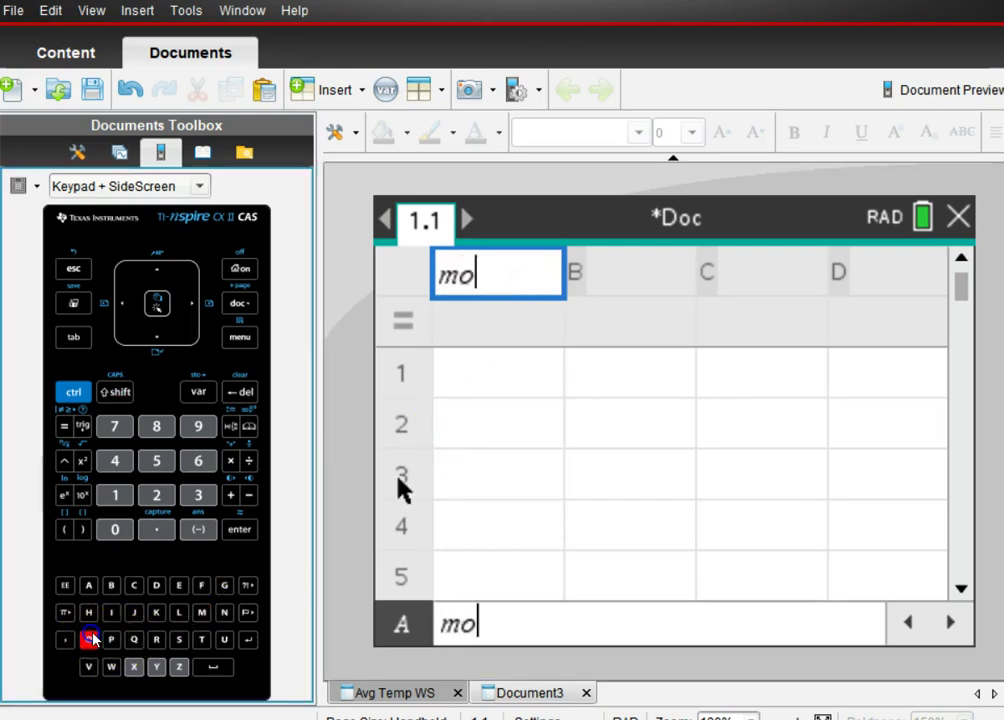
left_click(495, 298)
type("nt")
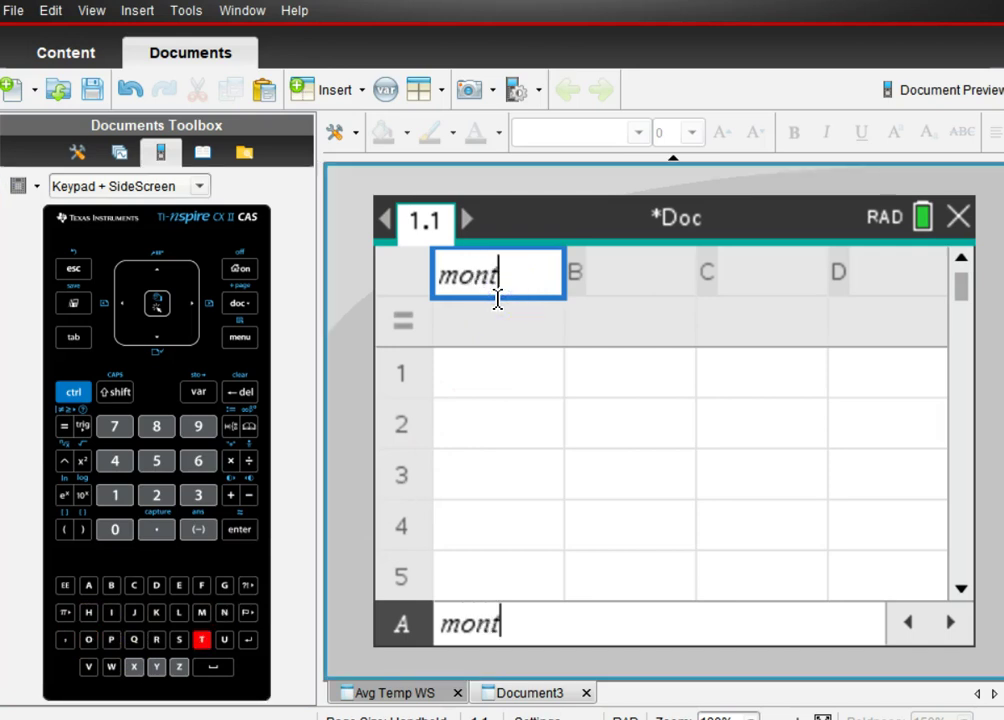
type("hs")
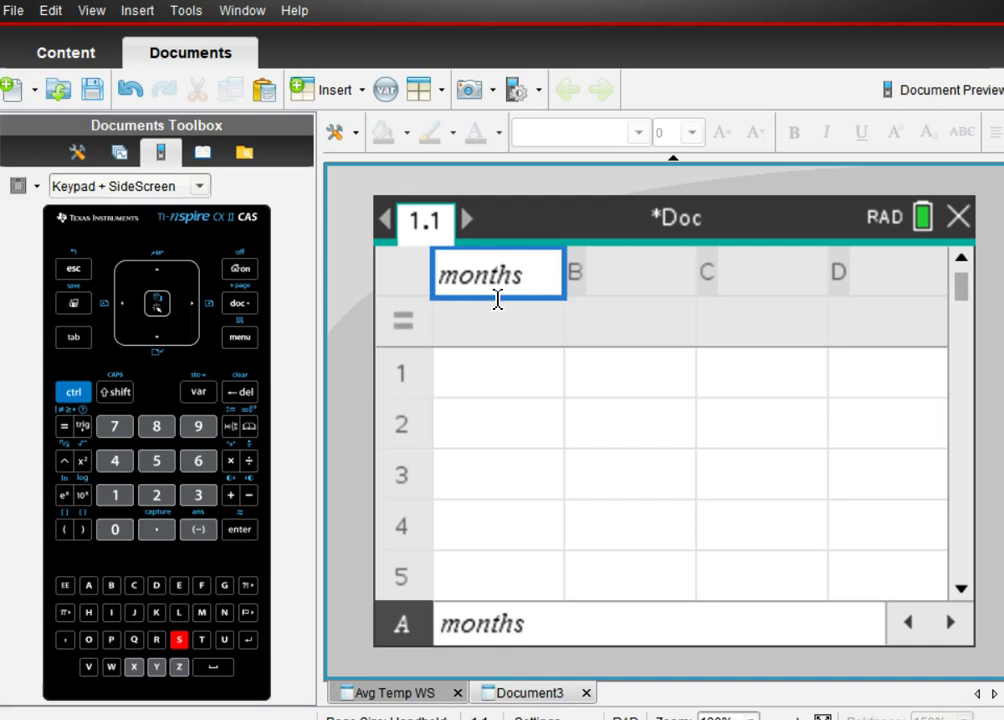
key("Tab")
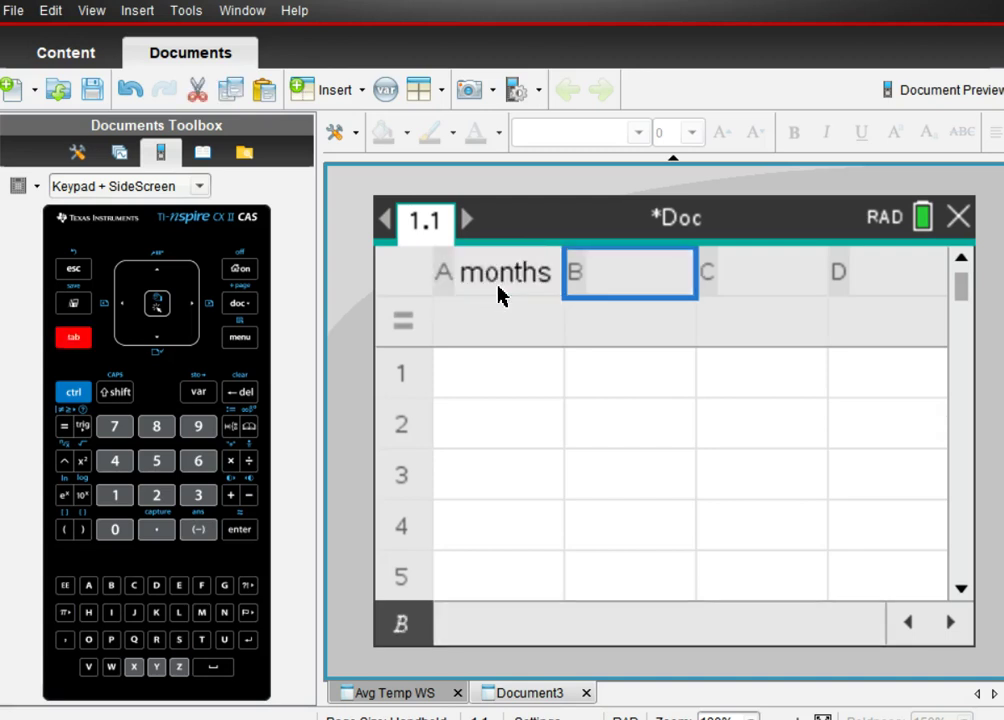
Step: Name column B 'temp' and fill cells A1–A5 with months 1 through 5
type("temp")
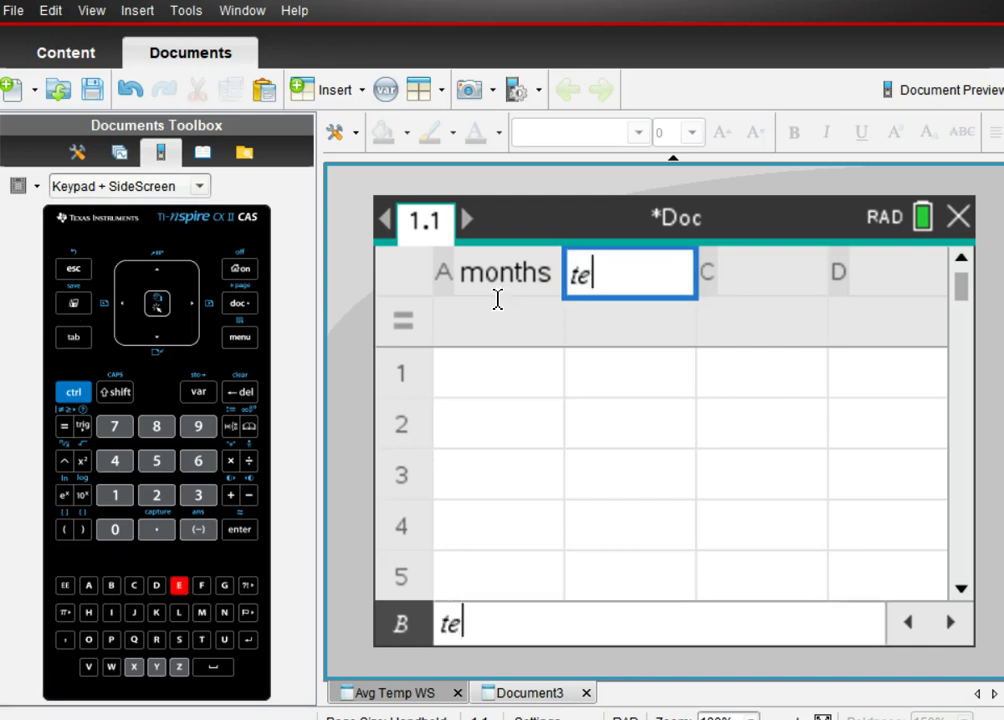
left_click(493, 356)
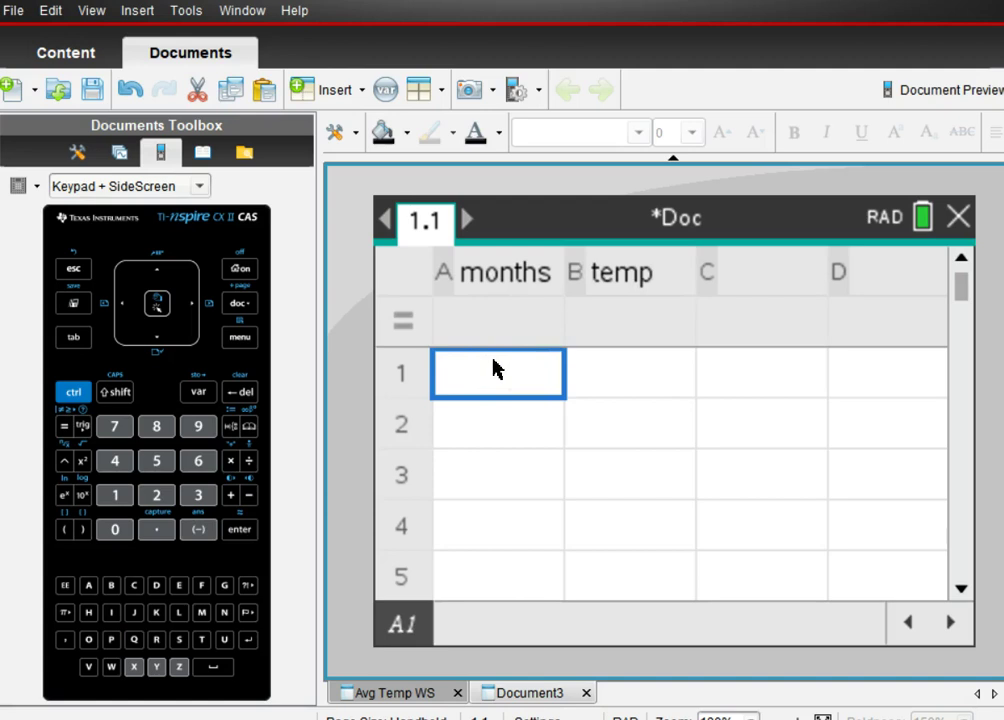
type("1")
key("Down")
type("2")
key("Down")
type("3")
key("Down")
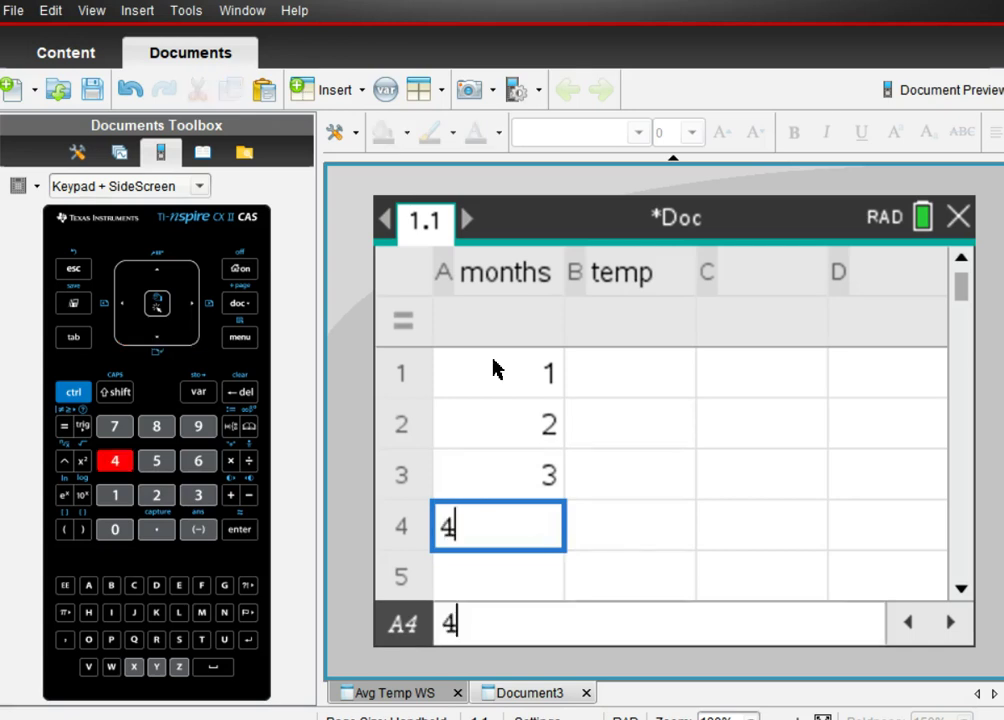
type("4")
key("Down")
type("5")
key("Down")
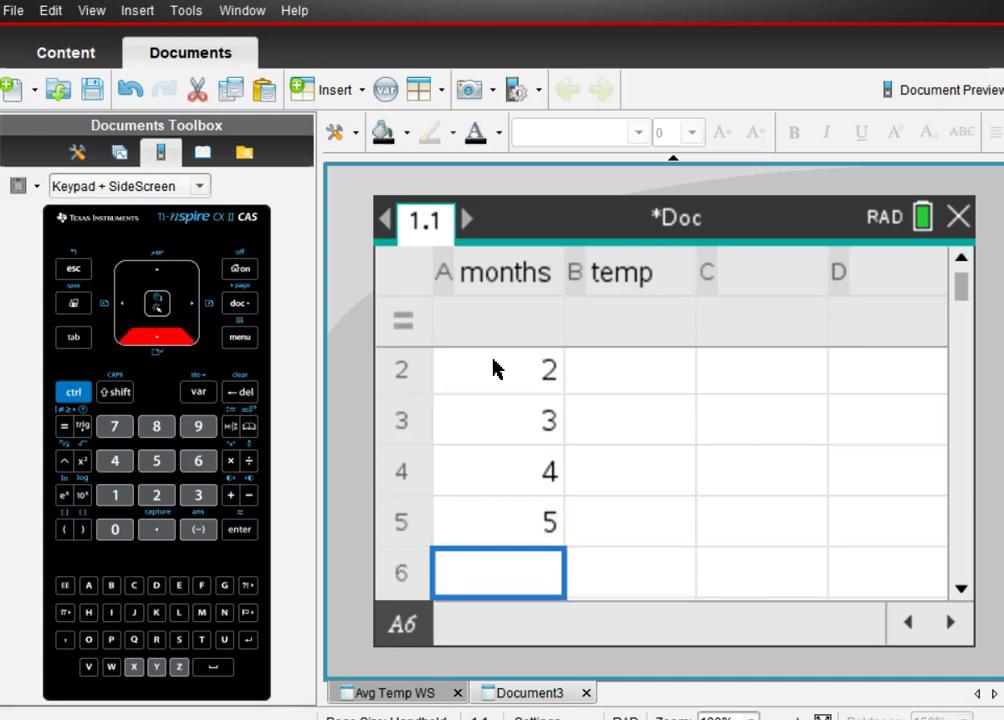
Step: Enter 25.5 as the first temperature in cell B1
left_click(659, 373)
key("Up")
key("Up")
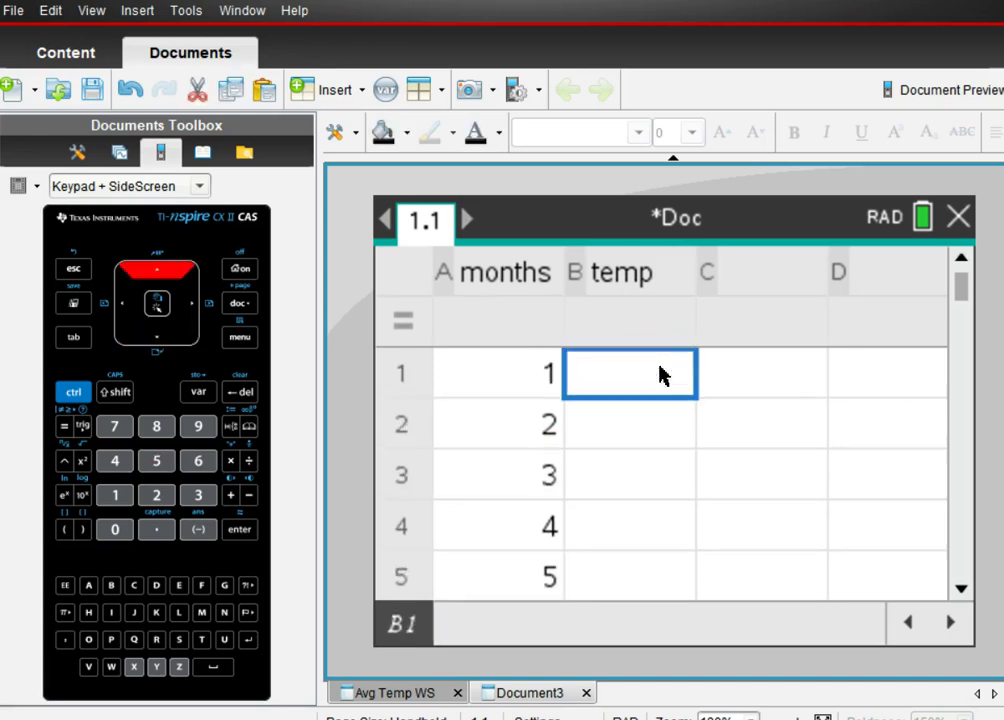
key("Down")
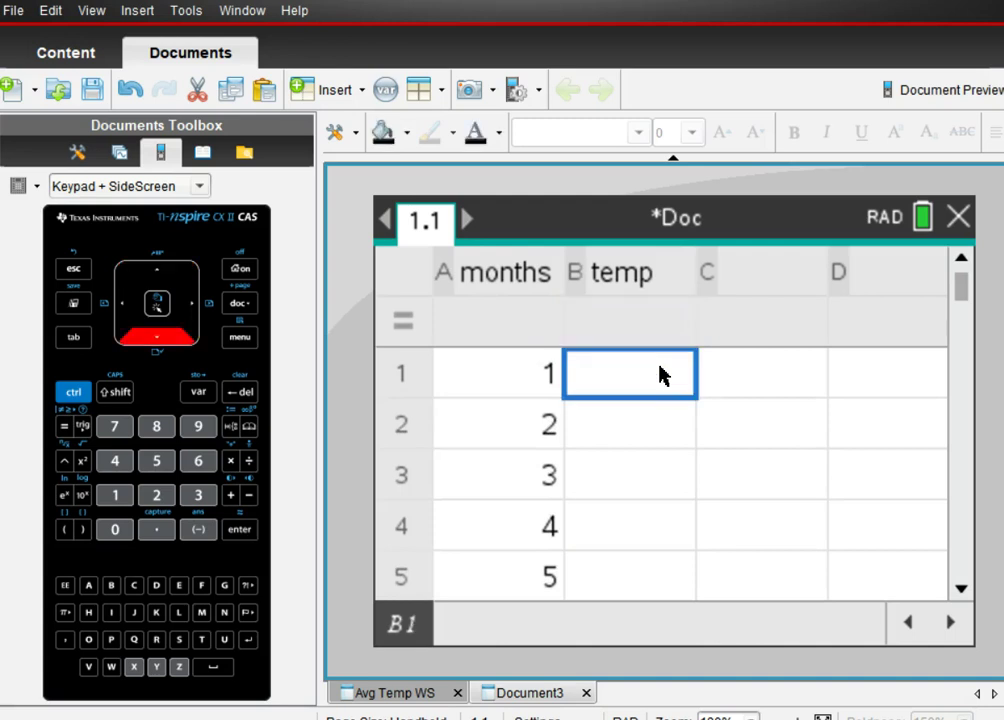
type("2")
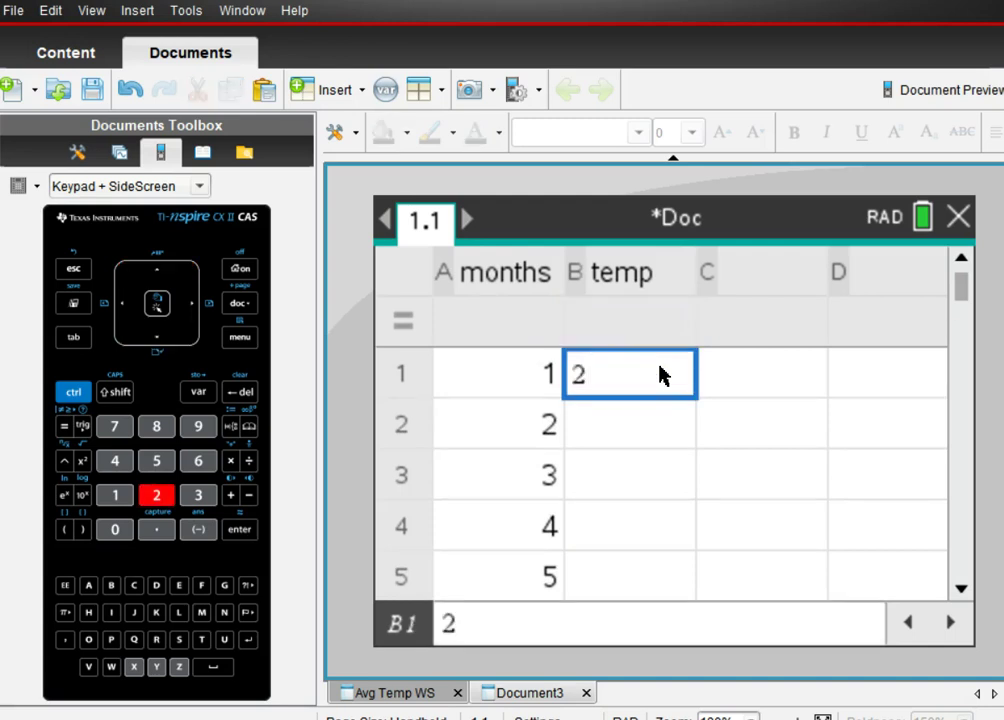
type("5.5")
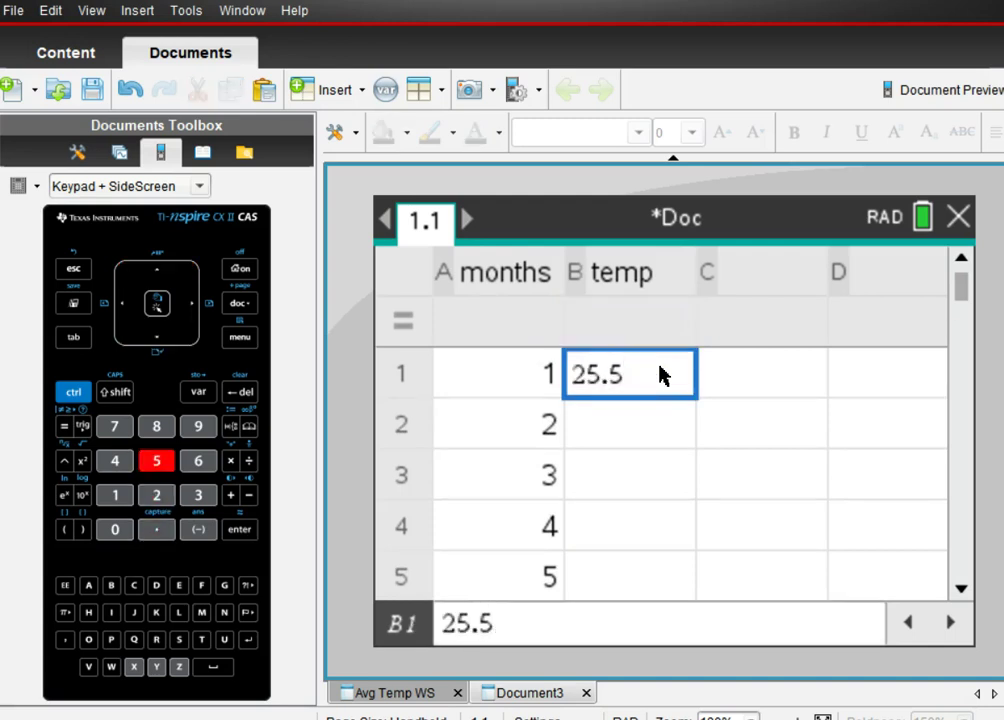
Step: Switch to the Avg Temp WS document and step through its temperature column
left_click(418, 693)
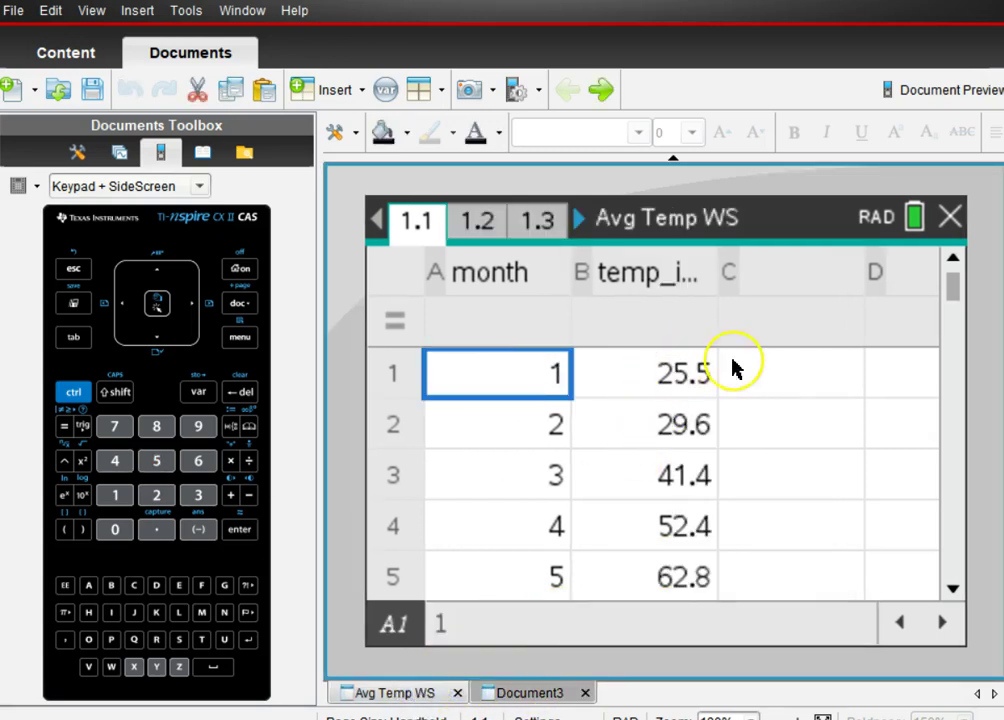
left_click(952, 287)
left_click_drag(952, 287, 952, 288)
left_click(666, 538)
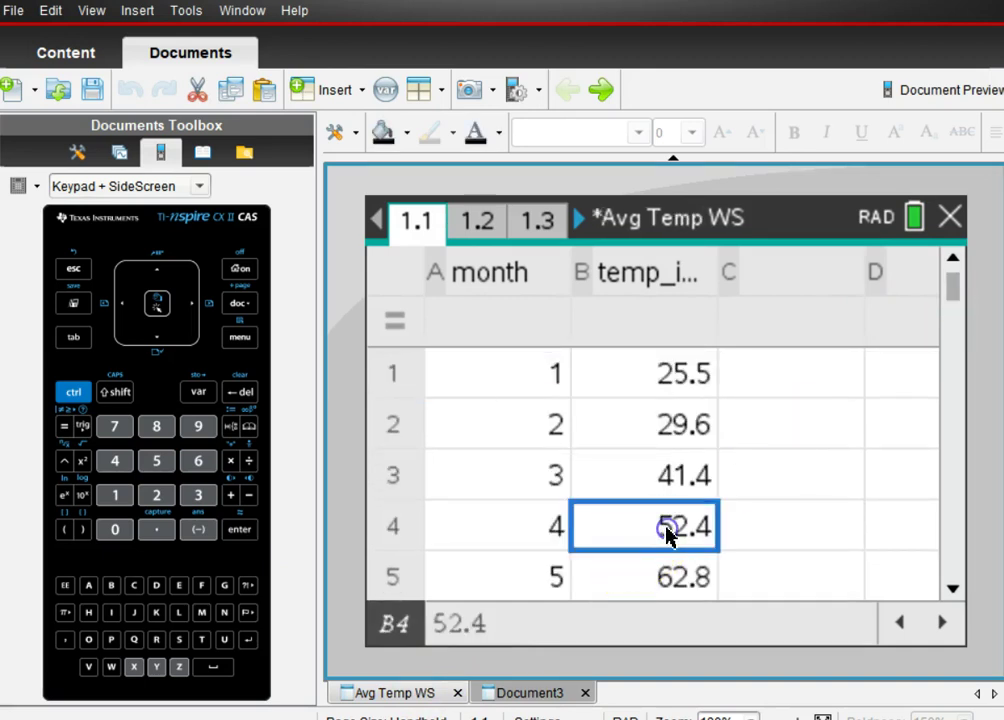
key("Down")
key("Down")
key("Down")
key("Down")
key("Down")
key("Down")
key("Down")
key("Down")
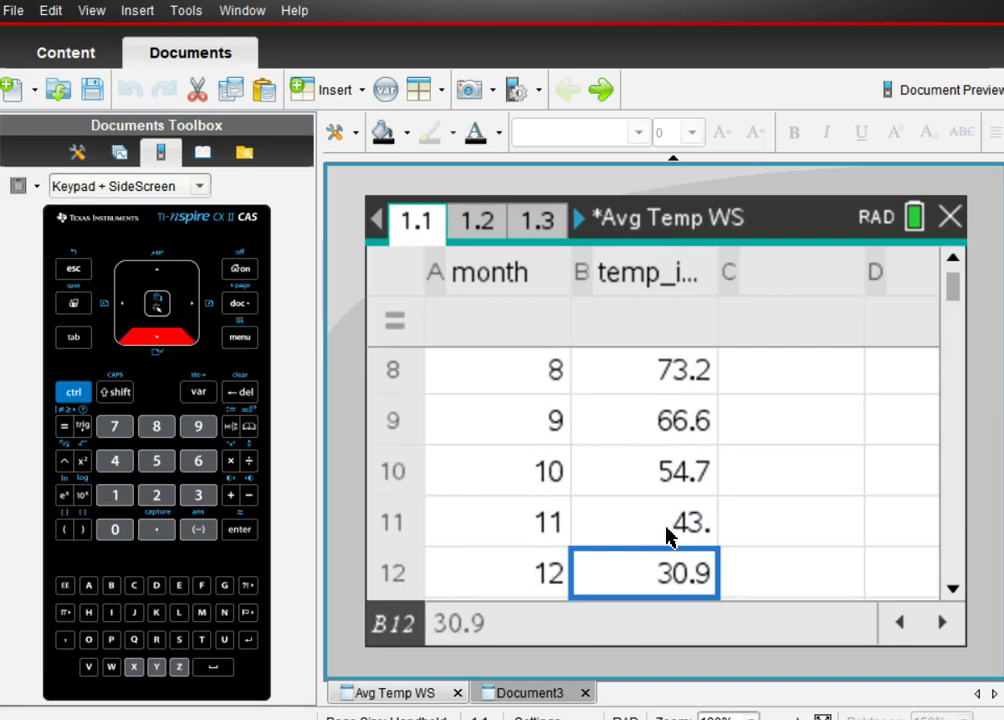
Step: Re-enter 30.9 as the month-12 temperature in cell B12
type("30.9")
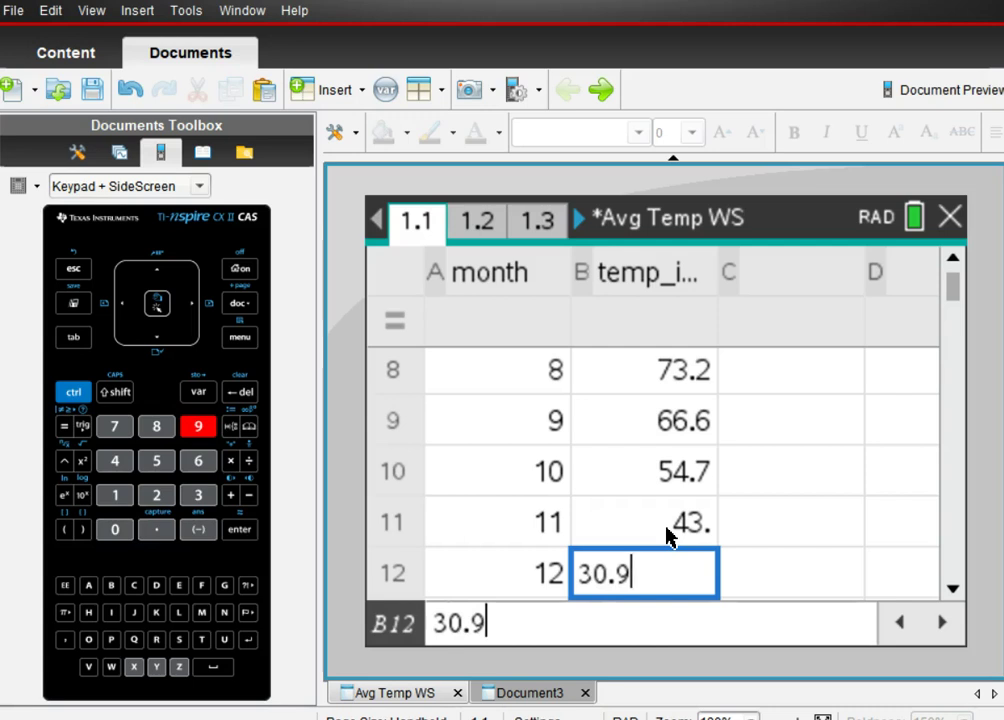
key("Return")
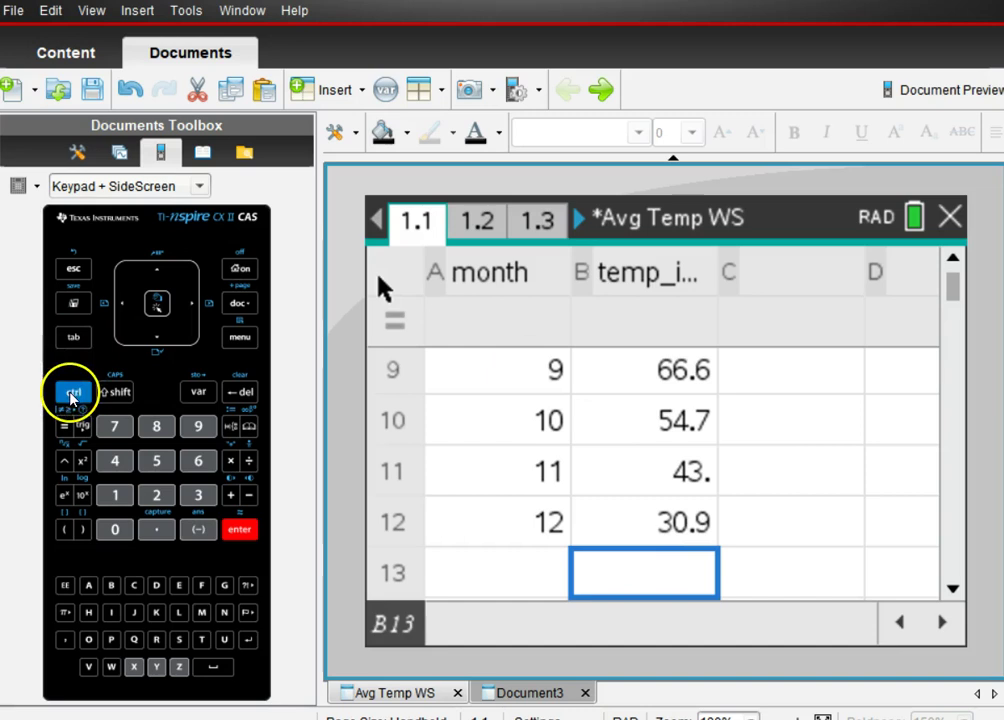
left_click(70, 397)
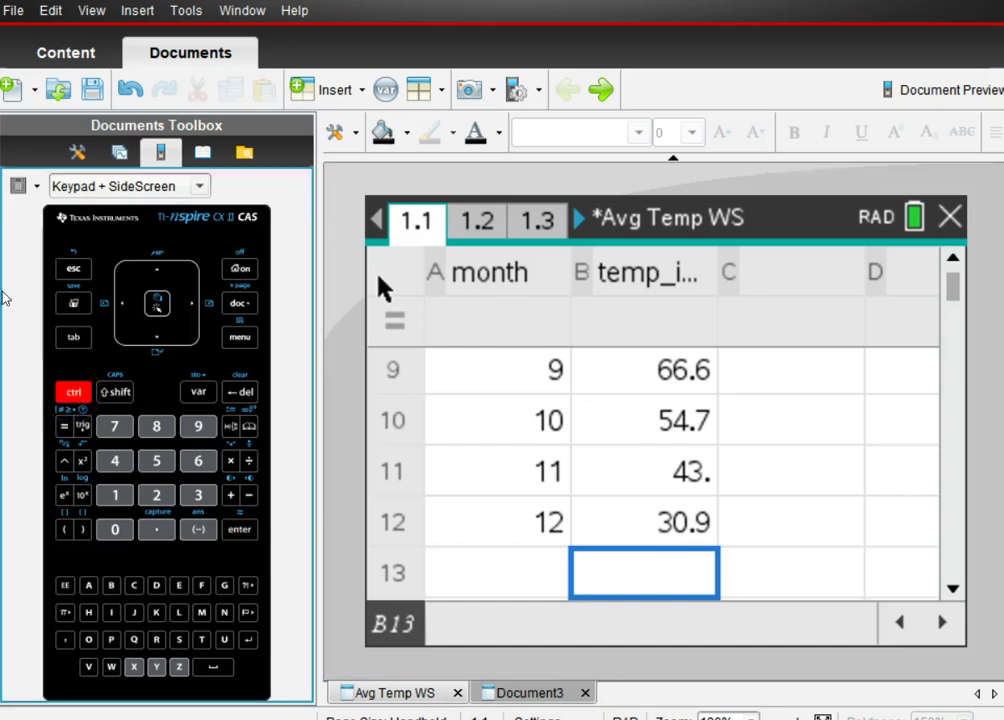
Step: Insert a Data & Statistics page 1.2 and list variables for its horizontal axis
left_click(242, 306)
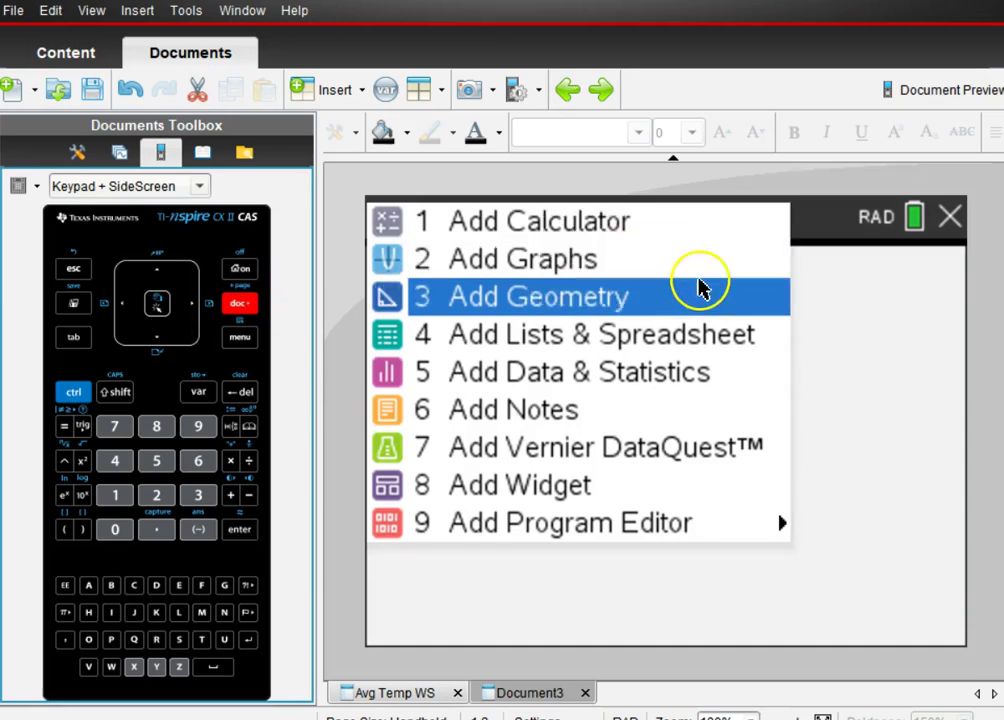
left_click(660, 383)
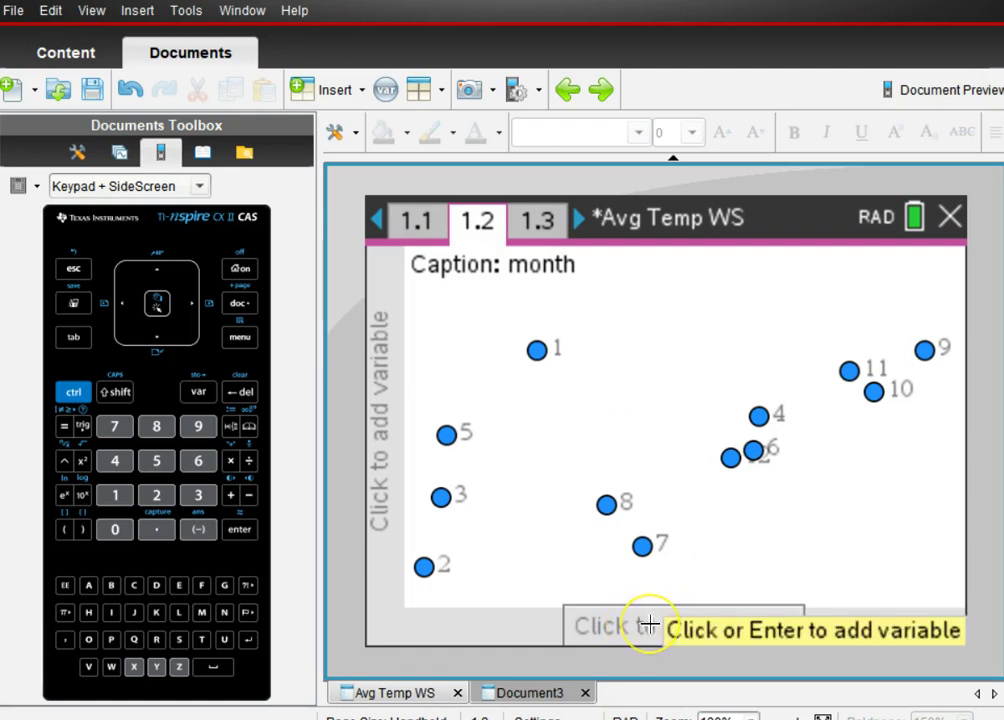
left_click(649, 624)
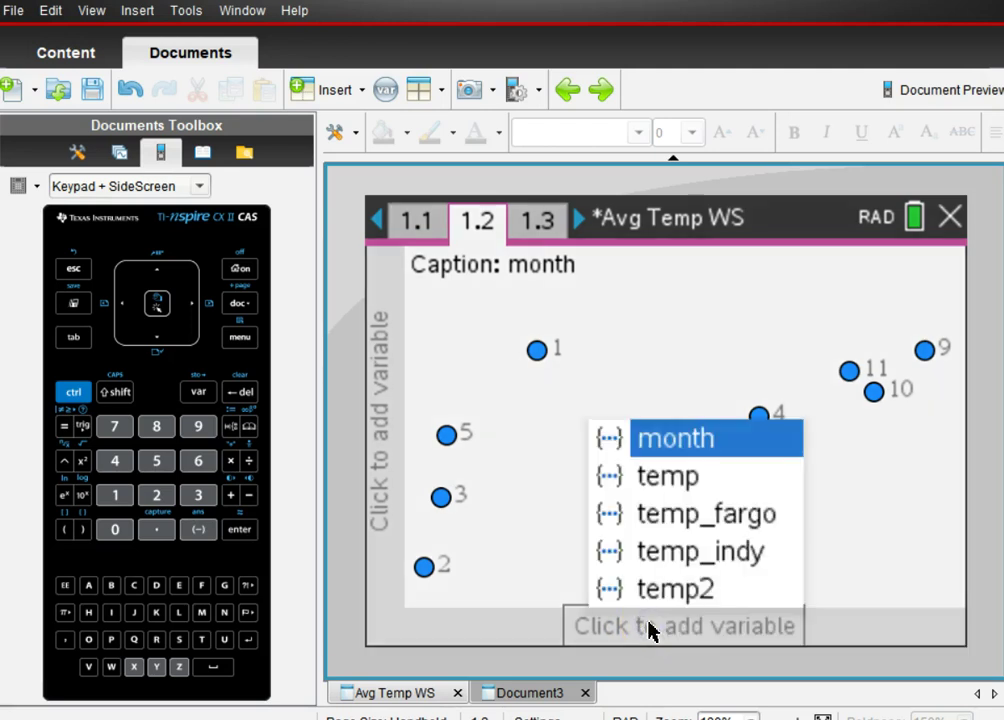
Step: Put month on the horizontal axis and temp on the vertical axis
left_click(688, 443)
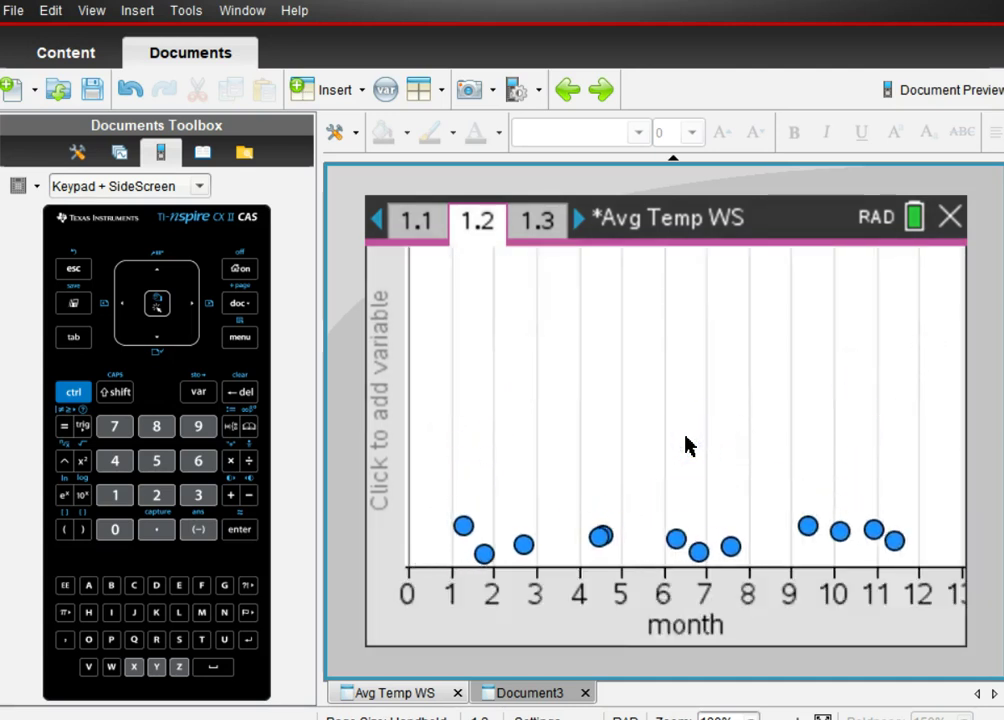
left_click(388, 410)
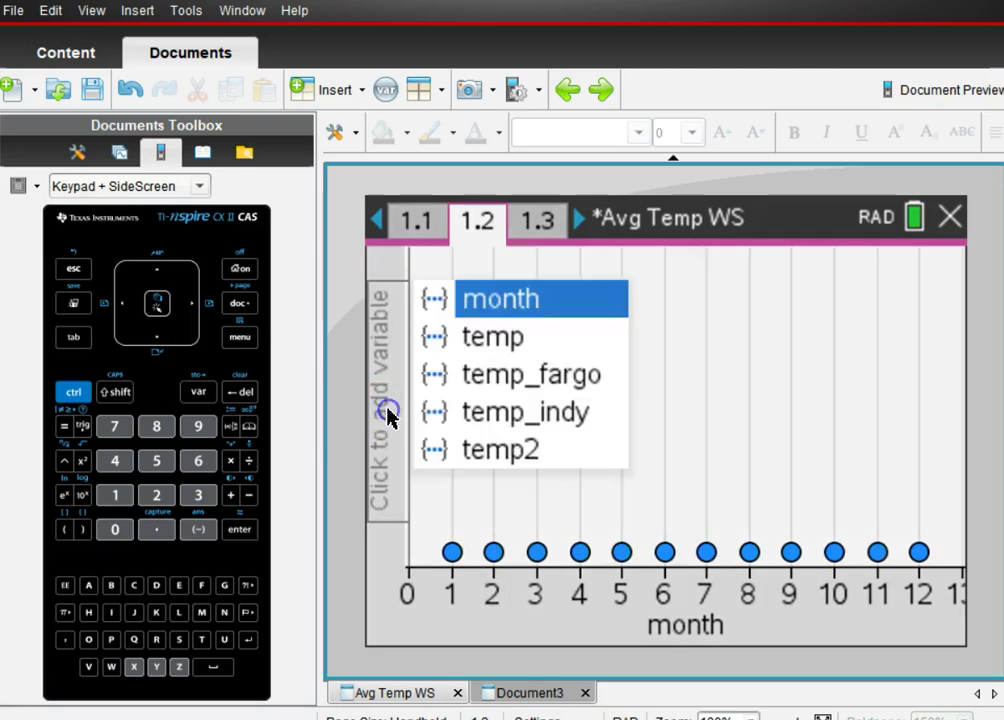
left_click(494, 347)
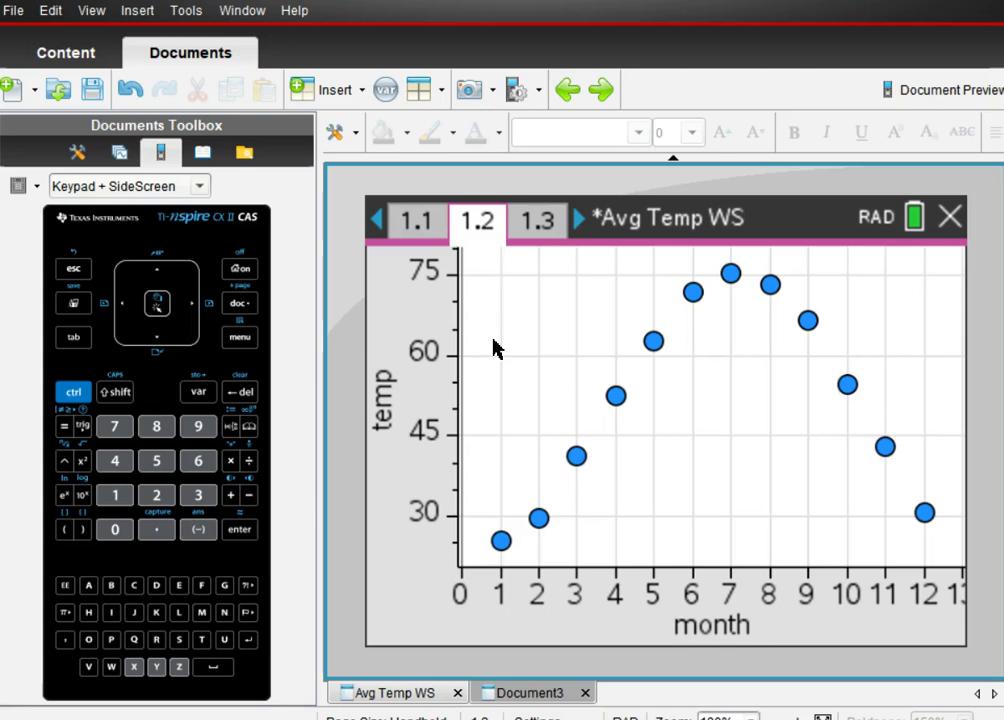
Step: Plot the function 50.45+24.95cos(π/6(x-7)), taking π from the symbol palette
left_click(385, 298)
left_click(241, 337)
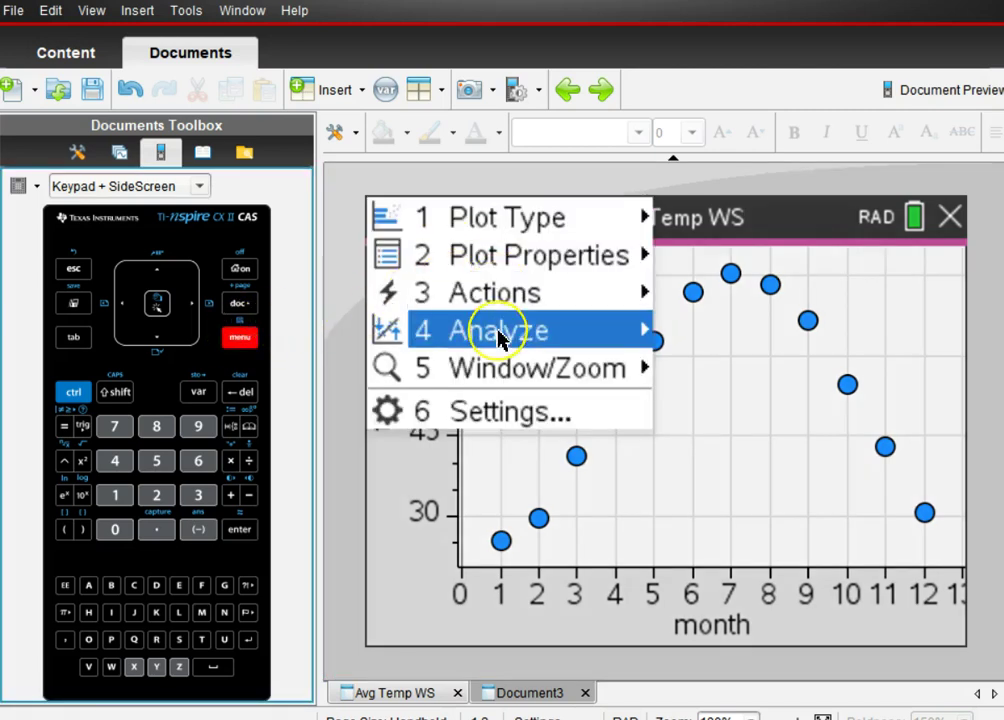
mouse_move(500, 335)
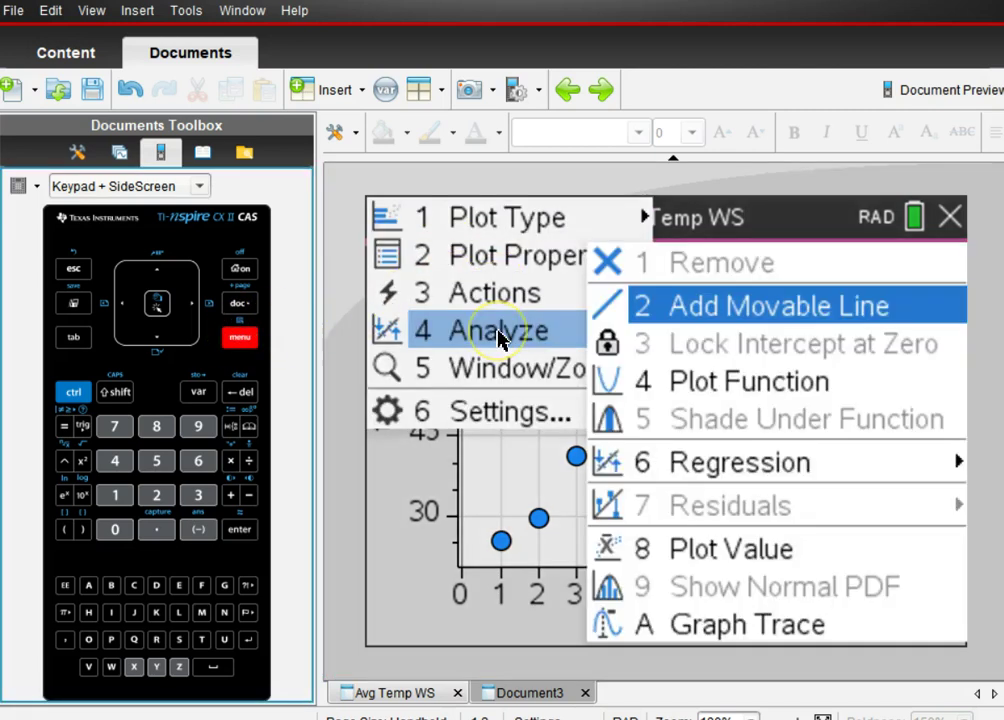
left_click(735, 384)
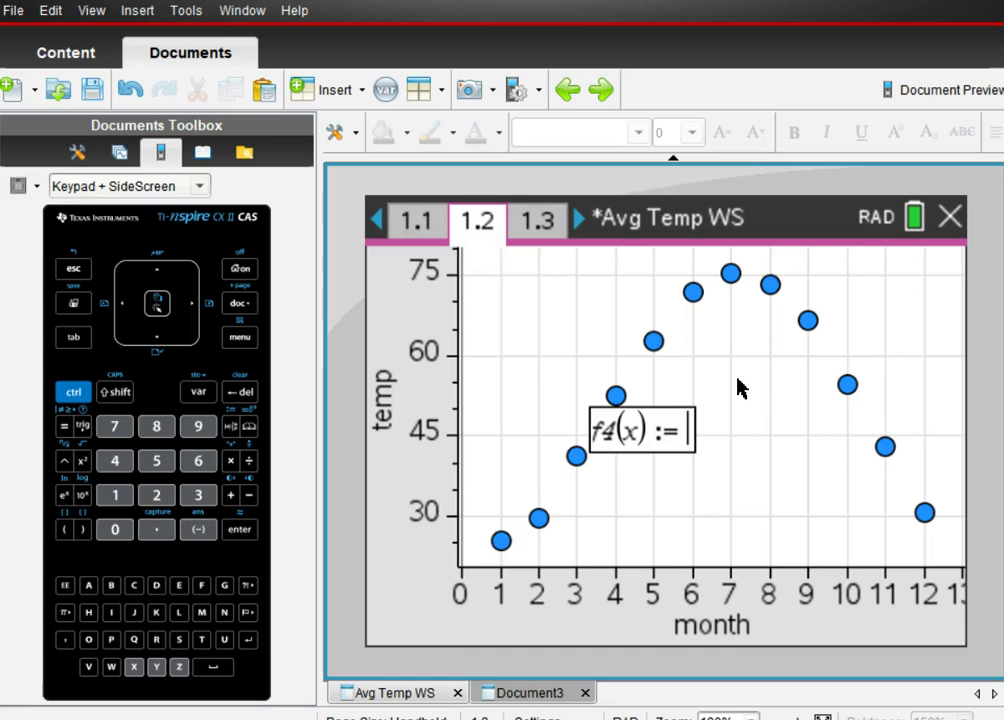
type("50.45")
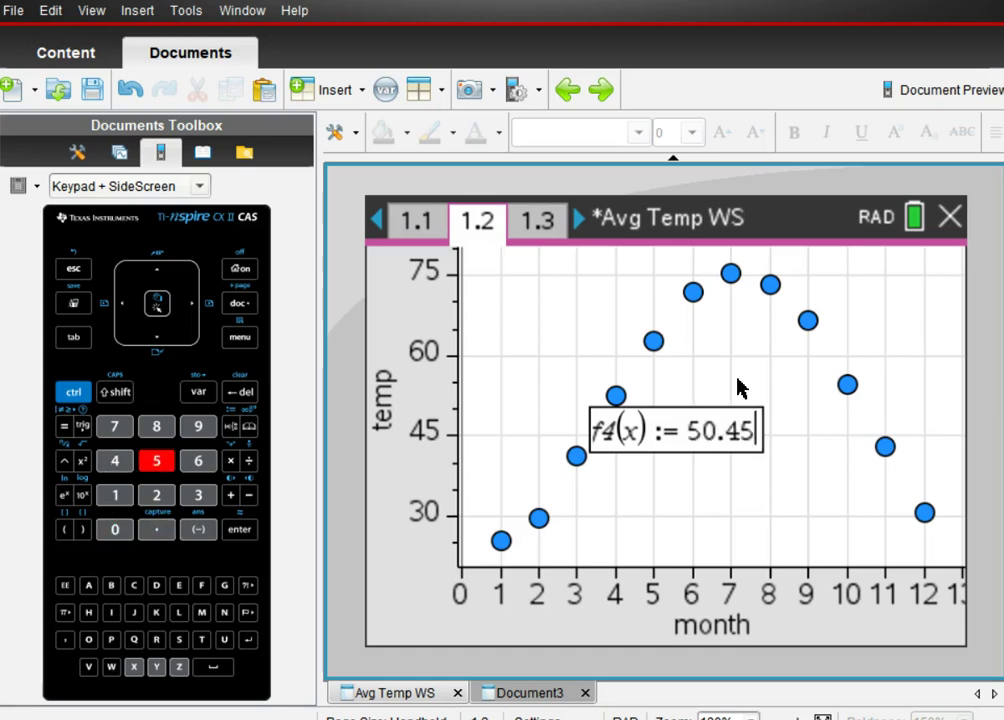
type("+")
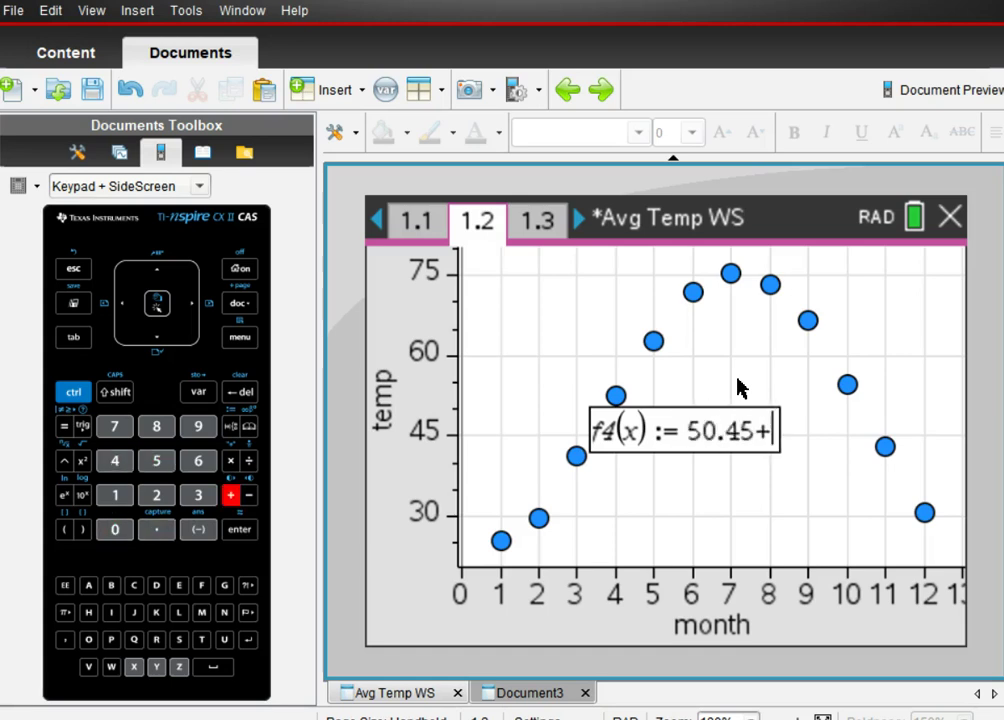
type("24.9")
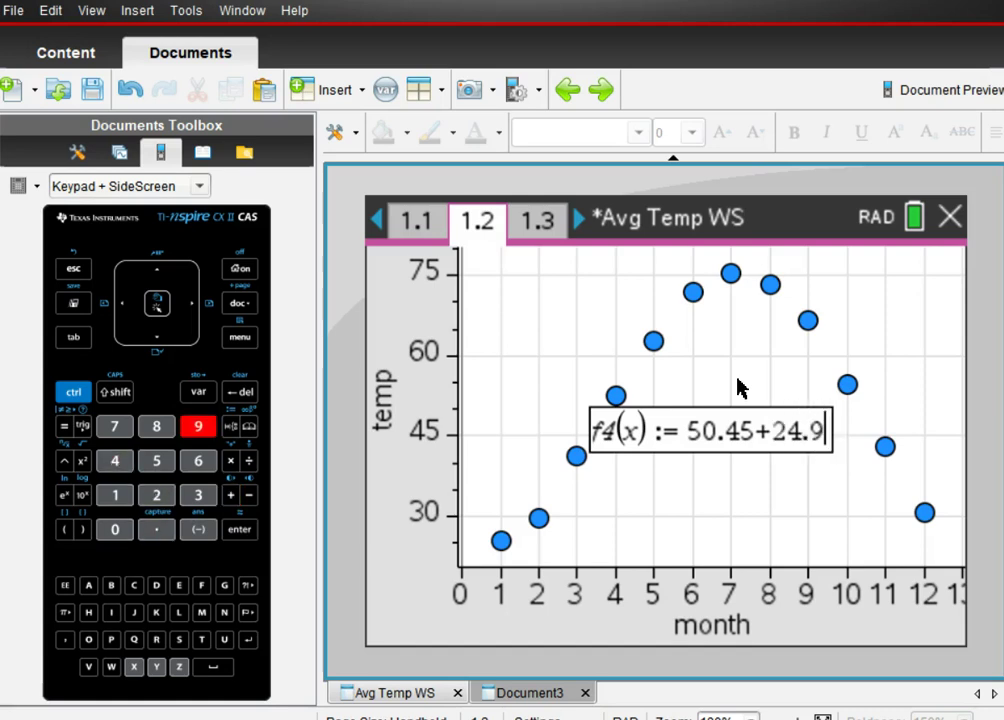
type("5cos(")
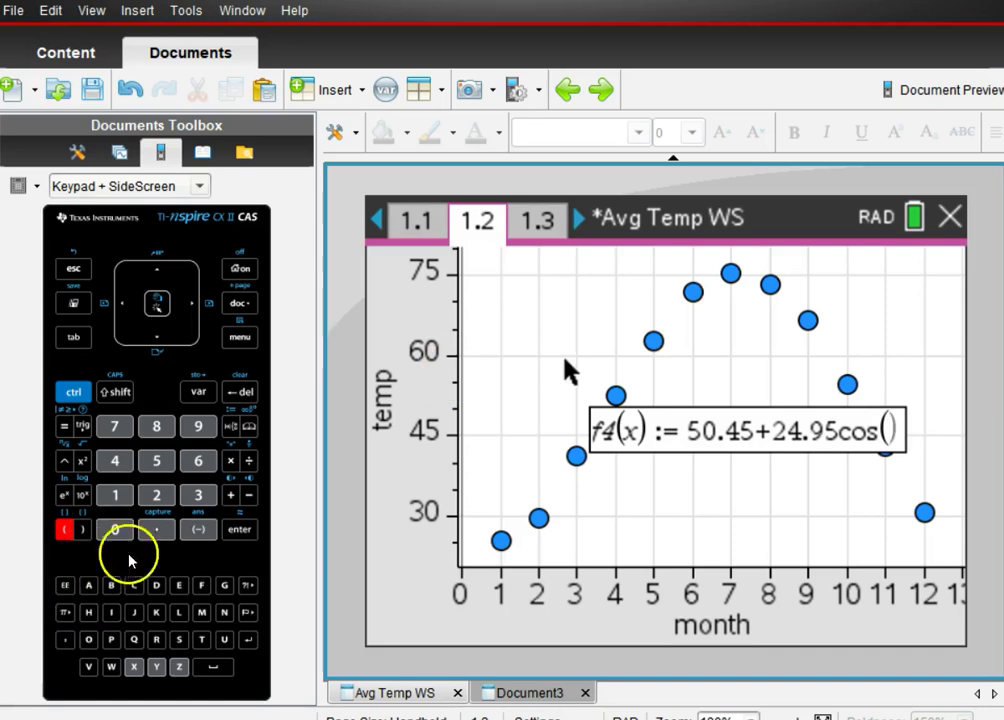
left_click(64, 612)
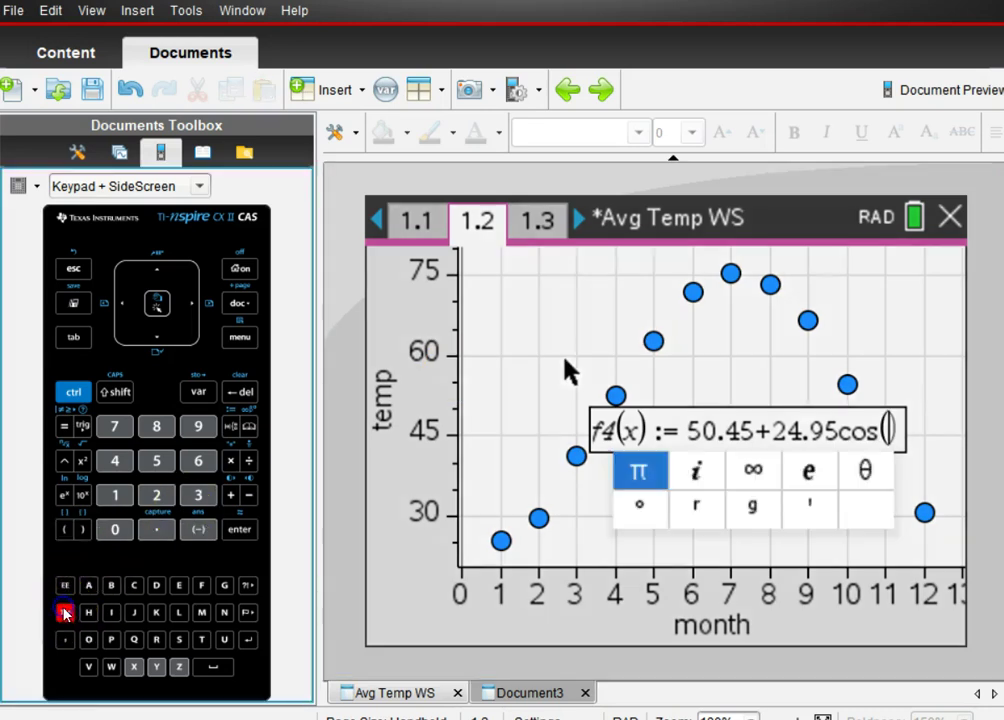
left_click(640, 478)
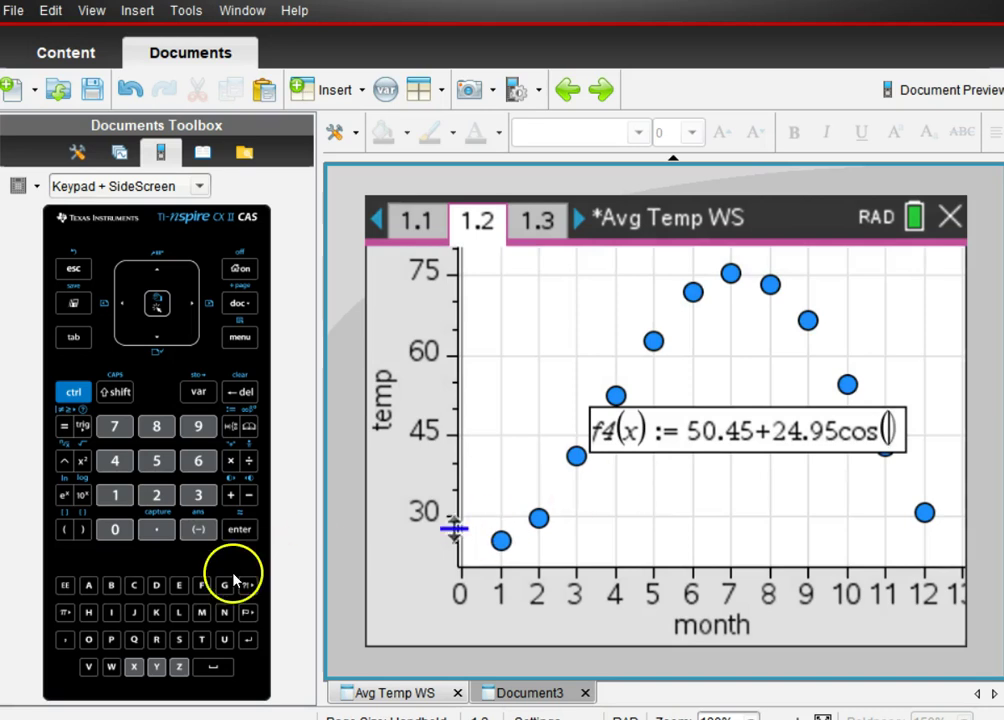
left_click(64, 612)
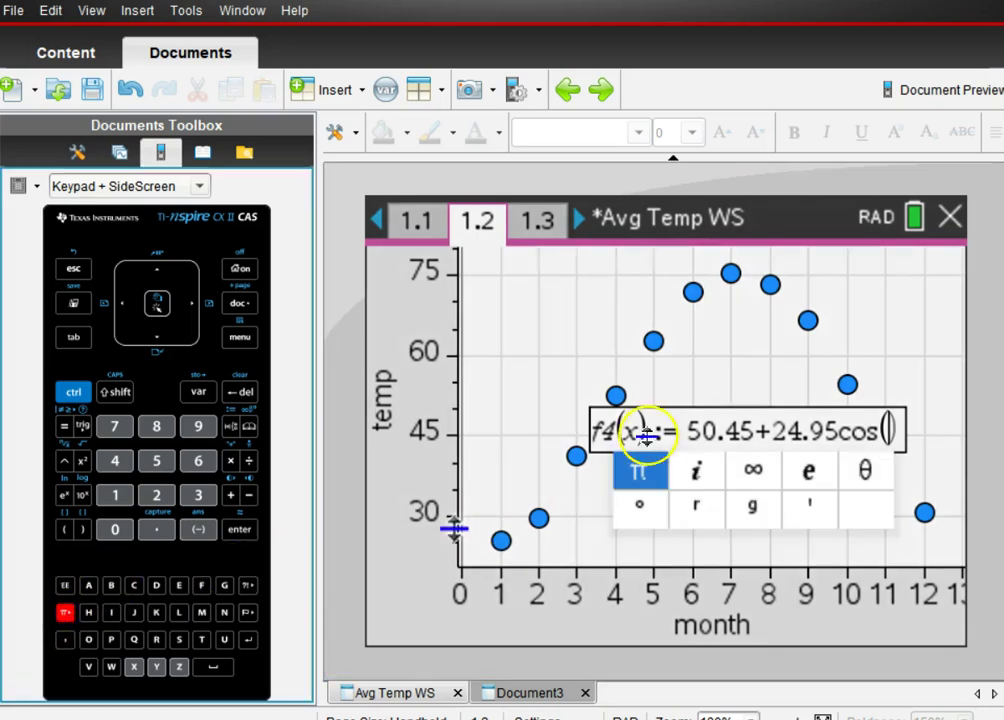
left_click(640, 478)
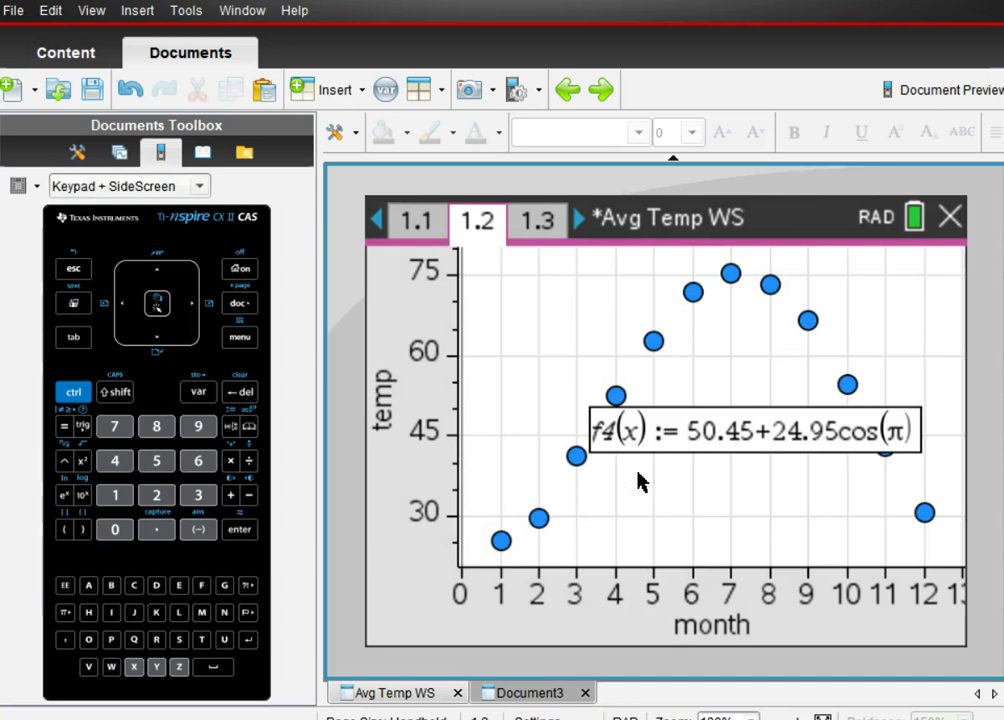
type("/6")
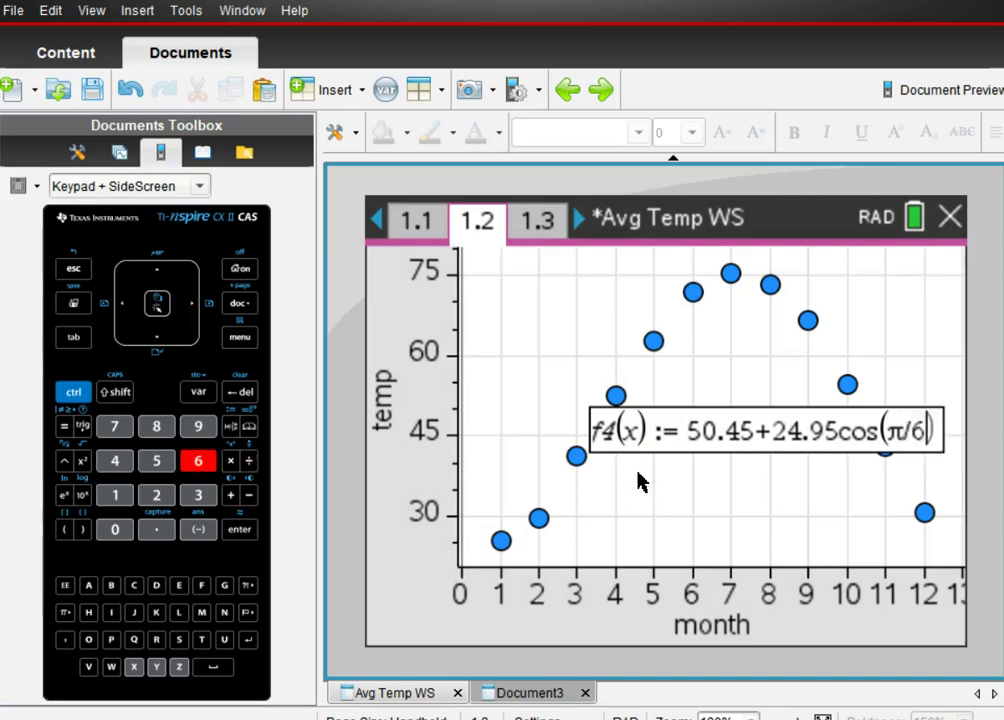
type("(")
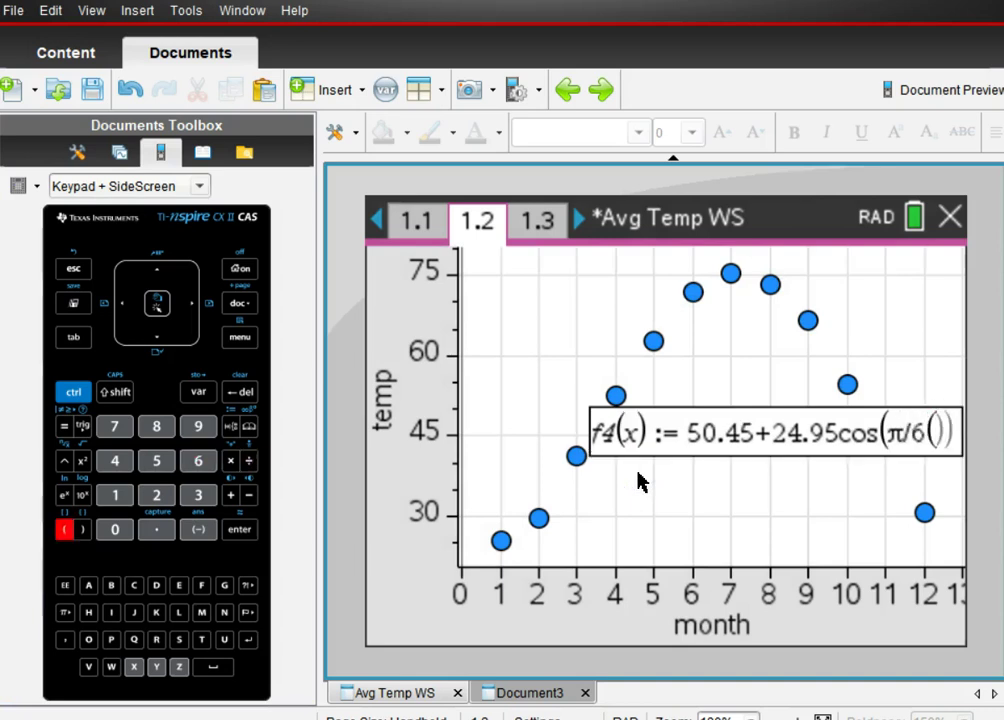
type("x-7")
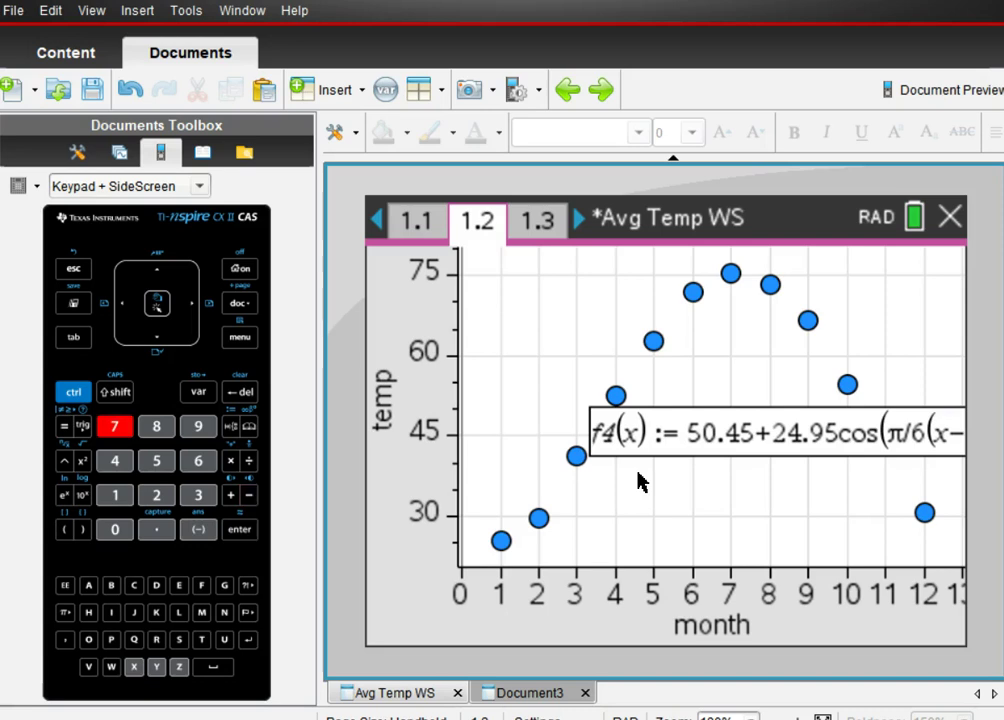
key("Return")
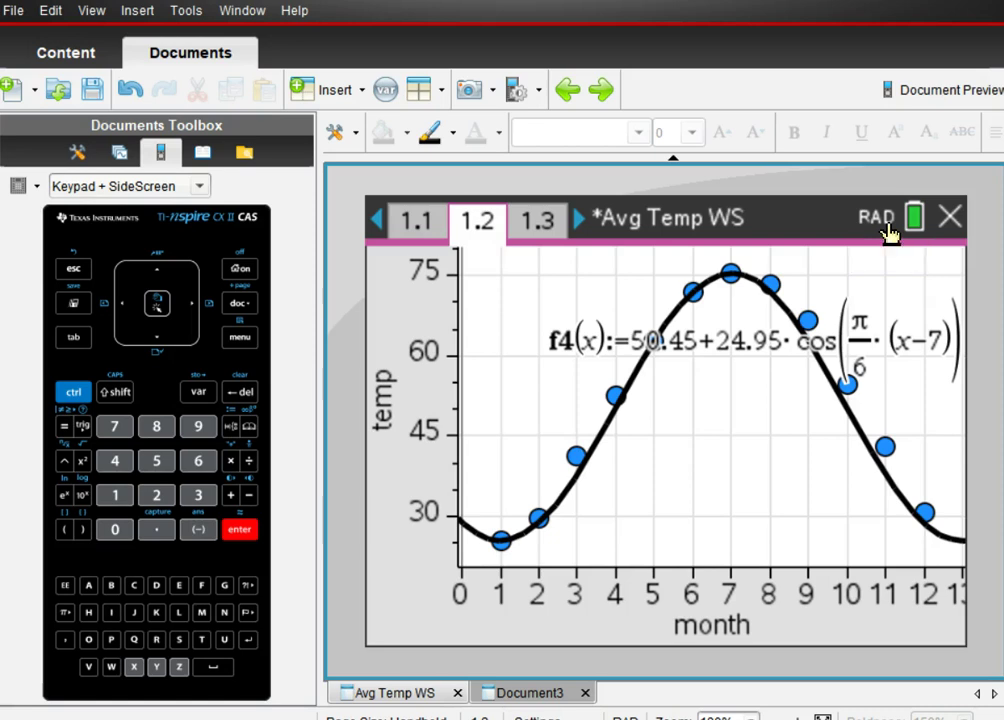
left_click(240, 313)
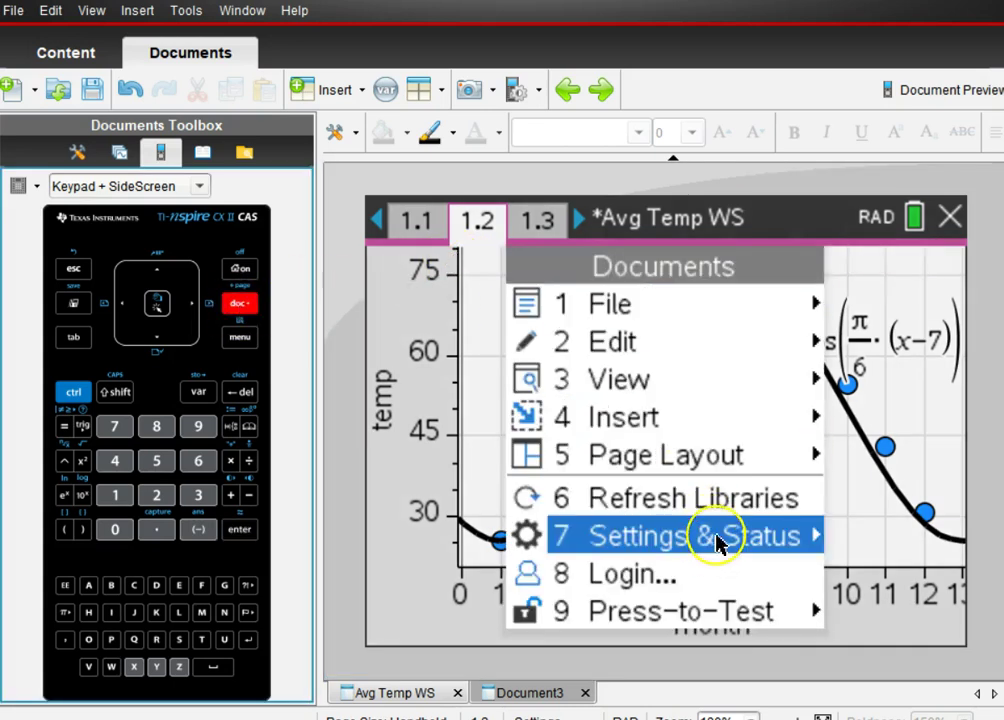
mouse_move(719, 545)
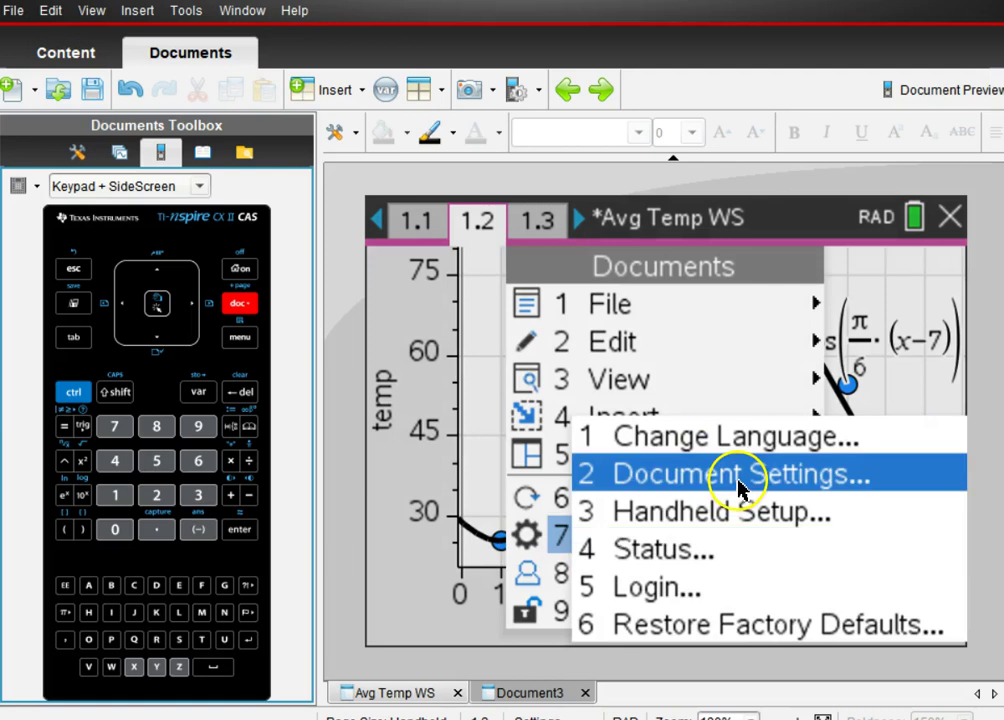
left_click(738, 486)
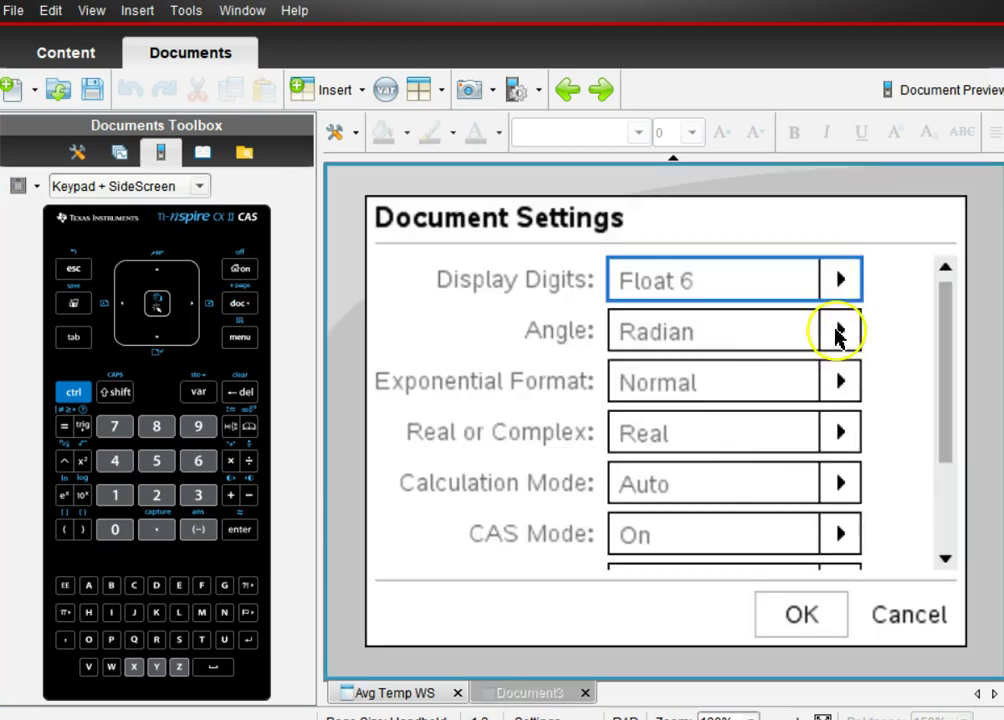
left_click(838, 333)
left_click(753, 376)
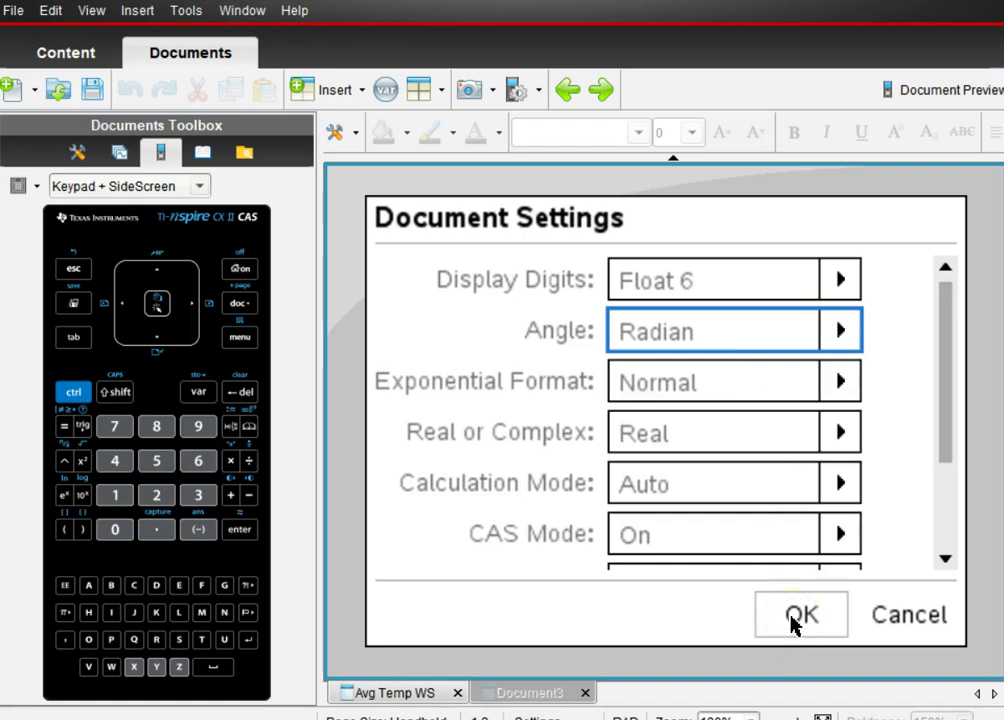
left_click(241, 532)
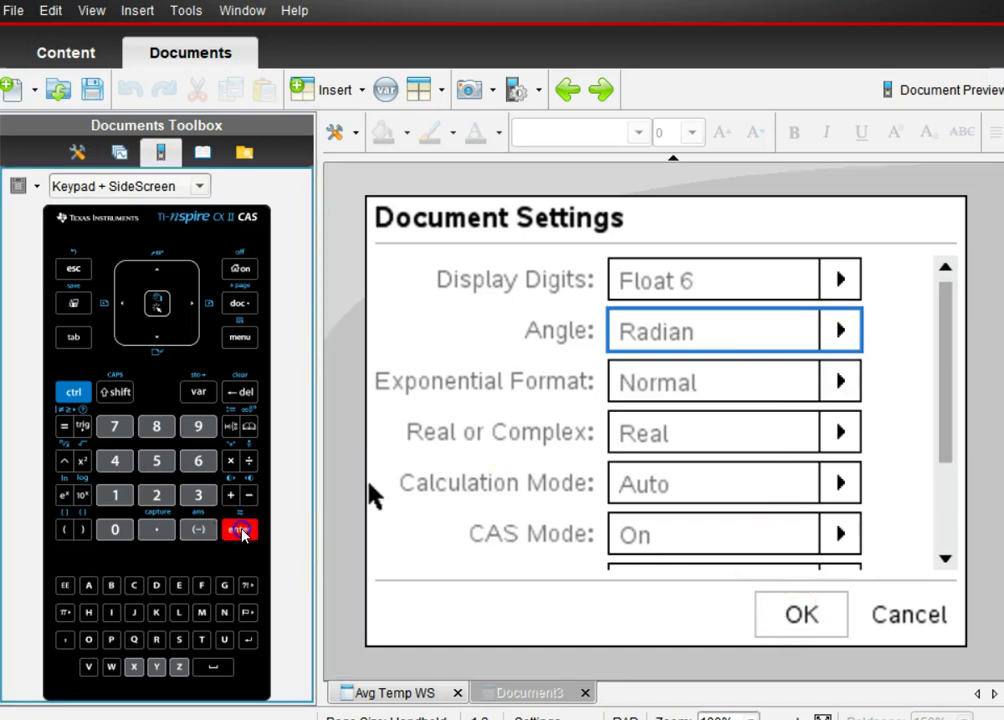
mouse_move(690, 431)
left_mouse_down()
mouse_move(608, 572)
mouse_move(605, 548)
mouse_move(735, 175)
mouse_move(601, 298)
left_mouse_up()
Step: Select the fitted cosine curve and drag its f4(x) label to the lower right
key("Escape")
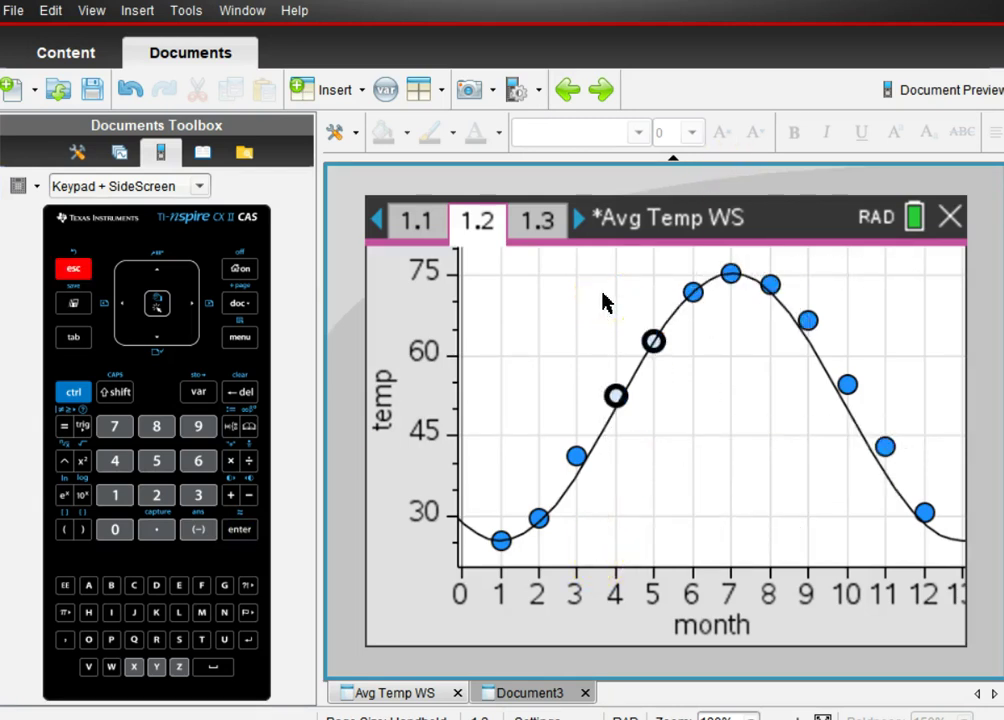
left_click(814, 357)
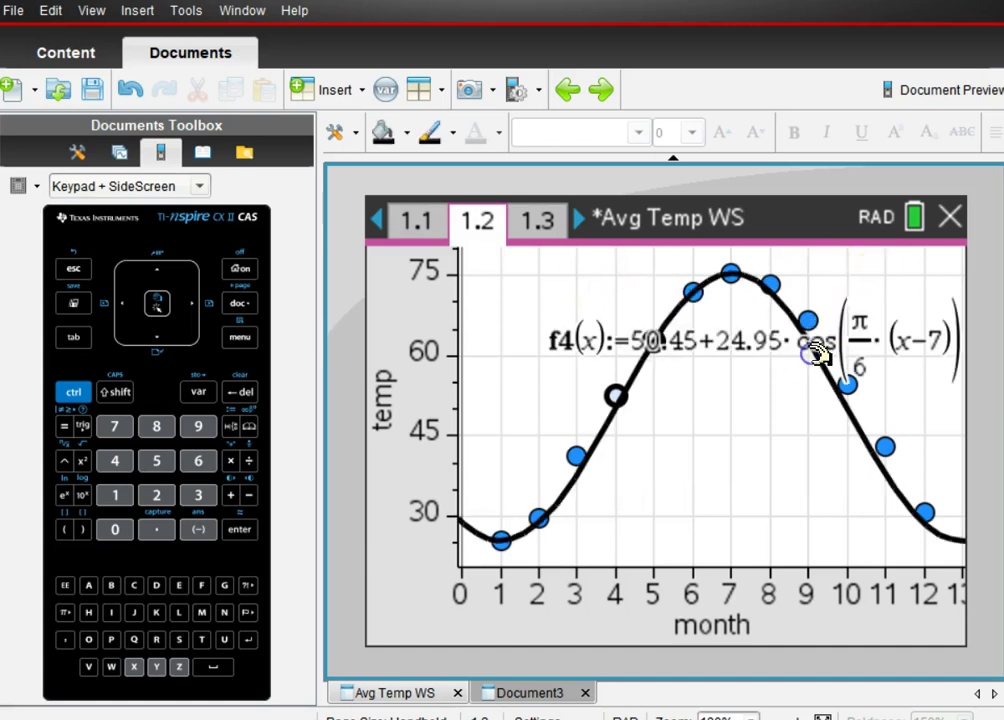
mouse_move(818, 362)
left_mouse_down()
mouse_move(860, 436)
mouse_move(831, 381)
mouse_move(740, 292)
mouse_move(780, 275)
mouse_move(746, 283)
mouse_move(728, 269)
mouse_move(777, 279)
mouse_move(733, 278)
mouse_move(735, 264)
left_mouse_up()
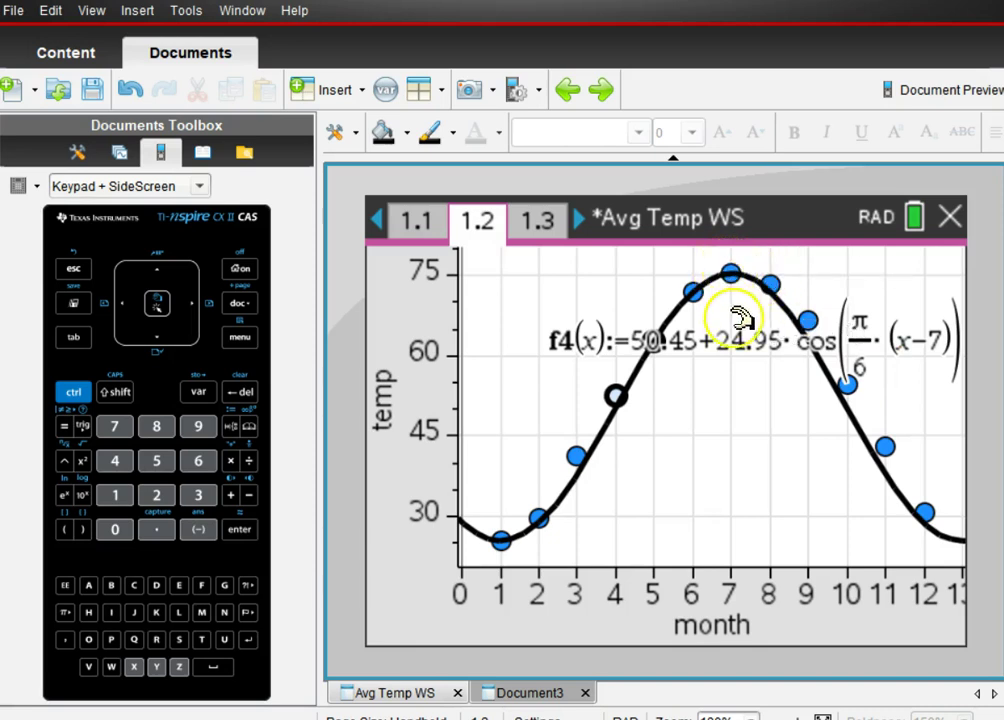
left_click_drag(737, 347, 750, 381)
mouse_move(733, 267)
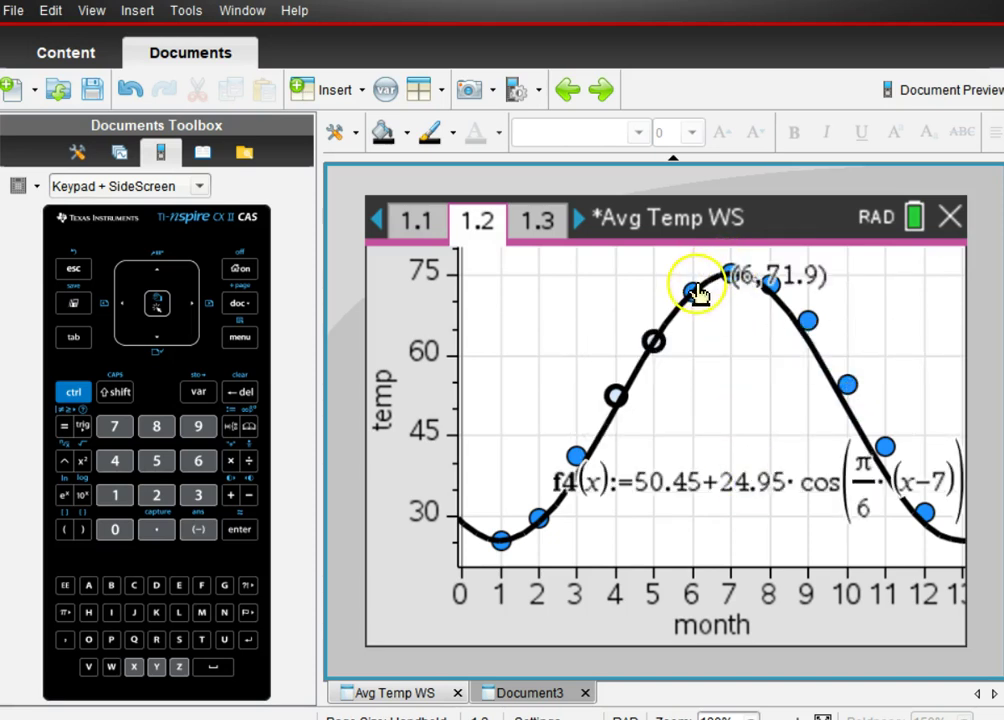
mouse_move(652, 340)
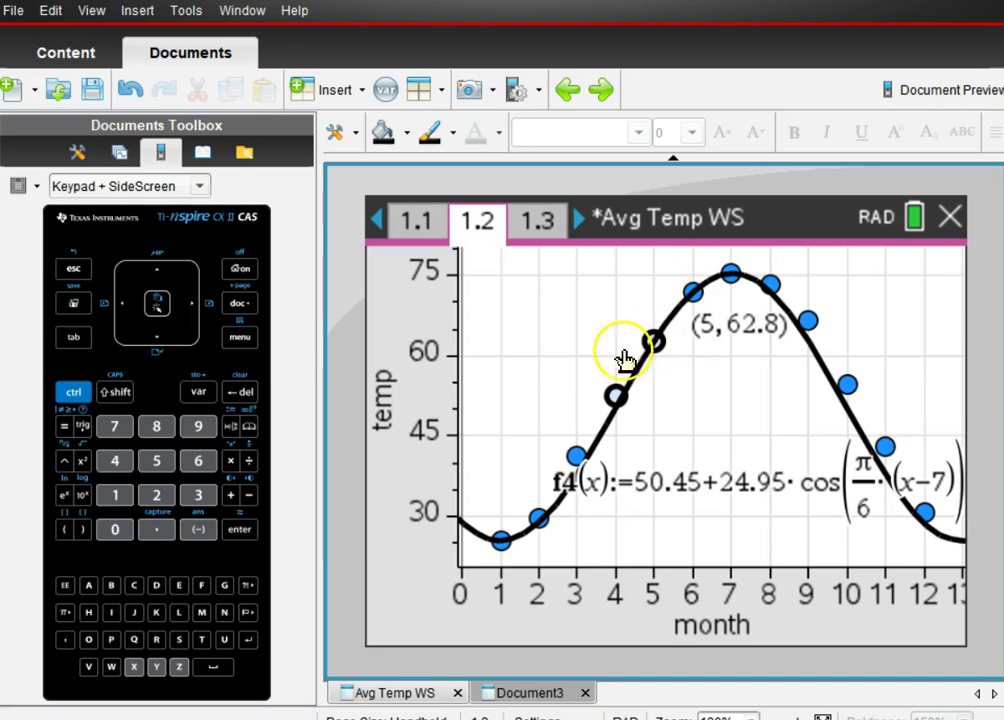
mouse_move(618, 400)
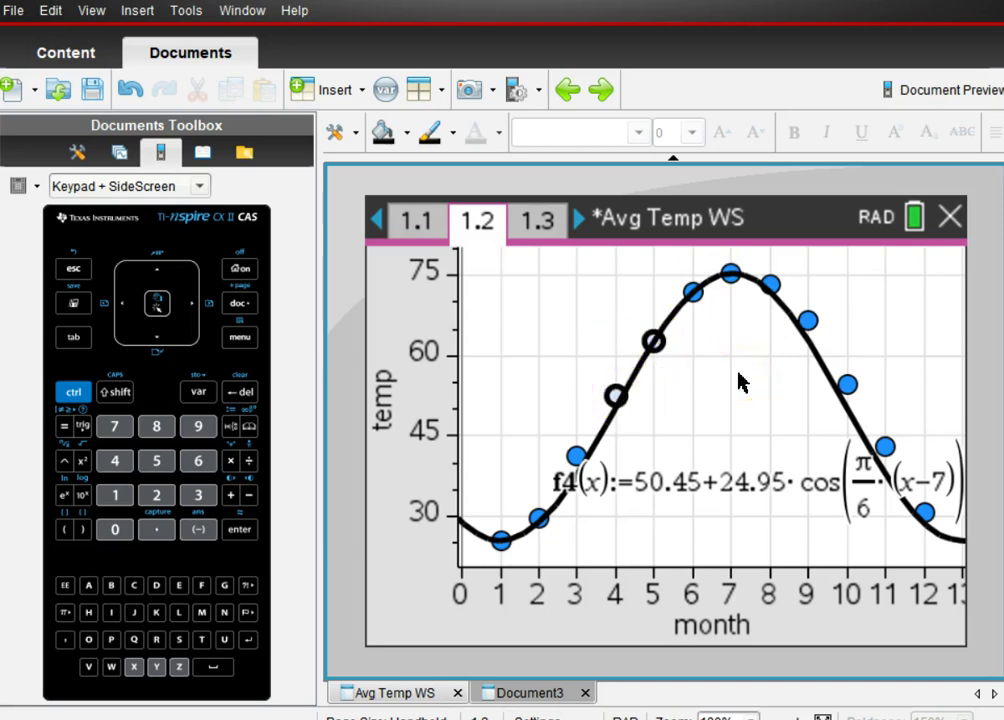
left_click(181, 533)
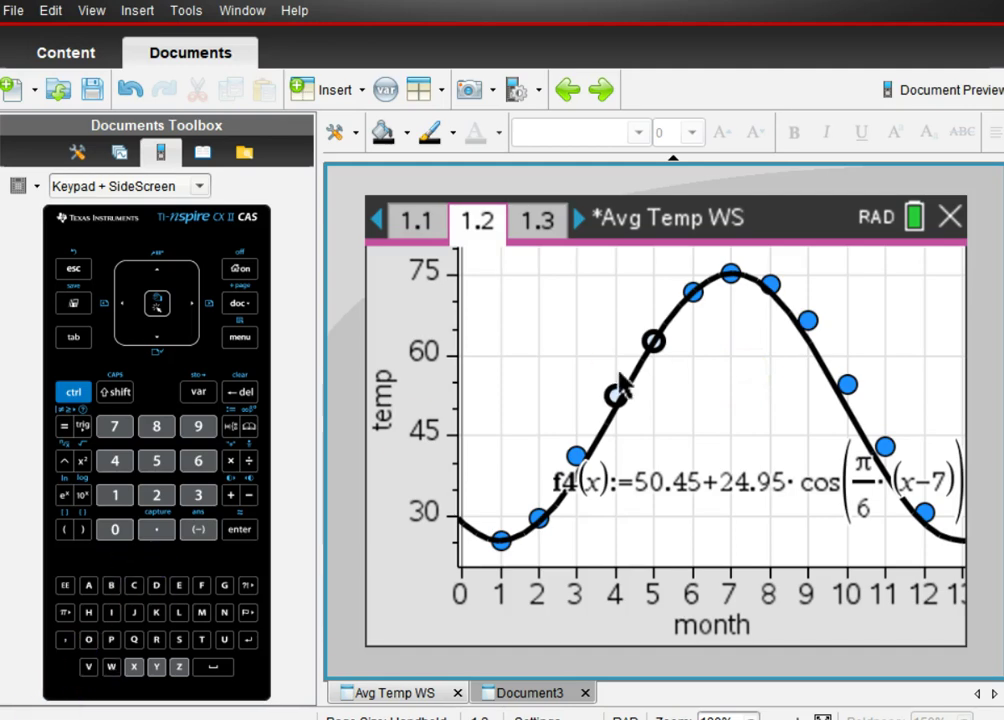